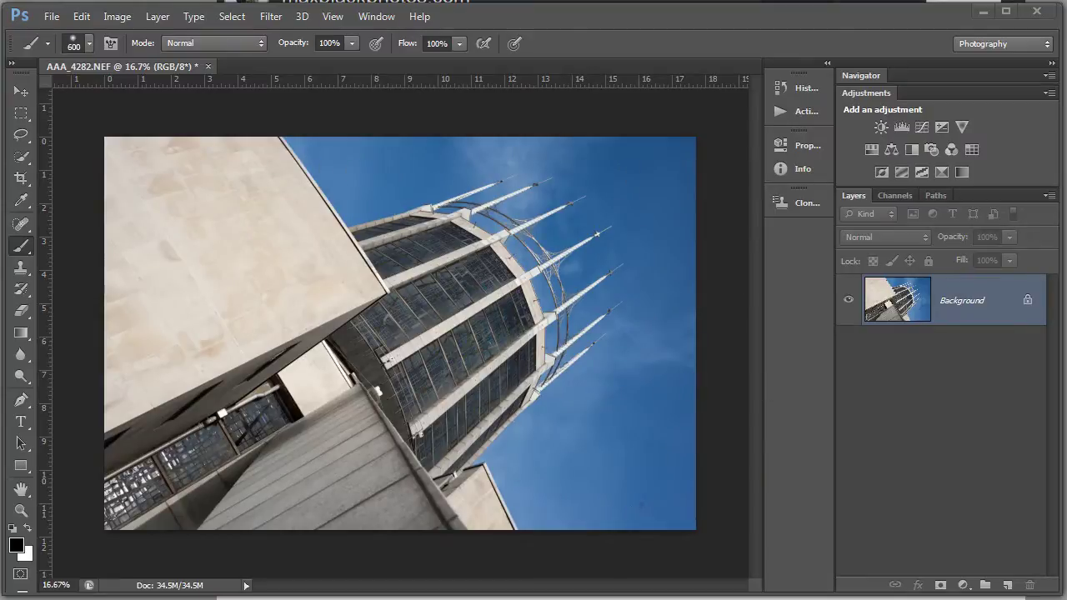
Cycle through the Quick Selection, Magic Wand, Lasso and Pen selection tools
click(22, 159)
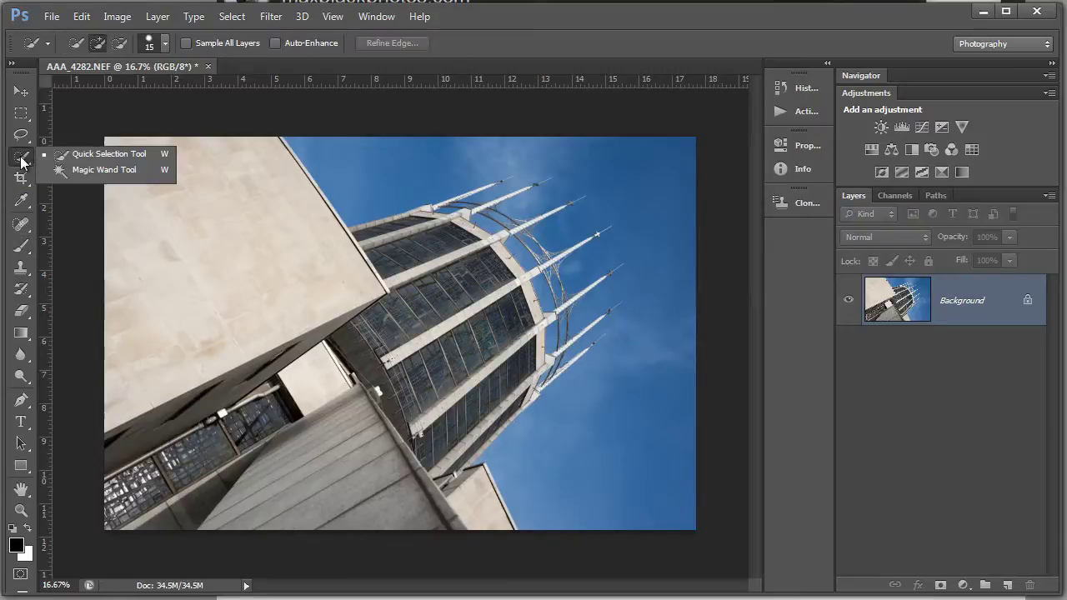
click(59, 170)
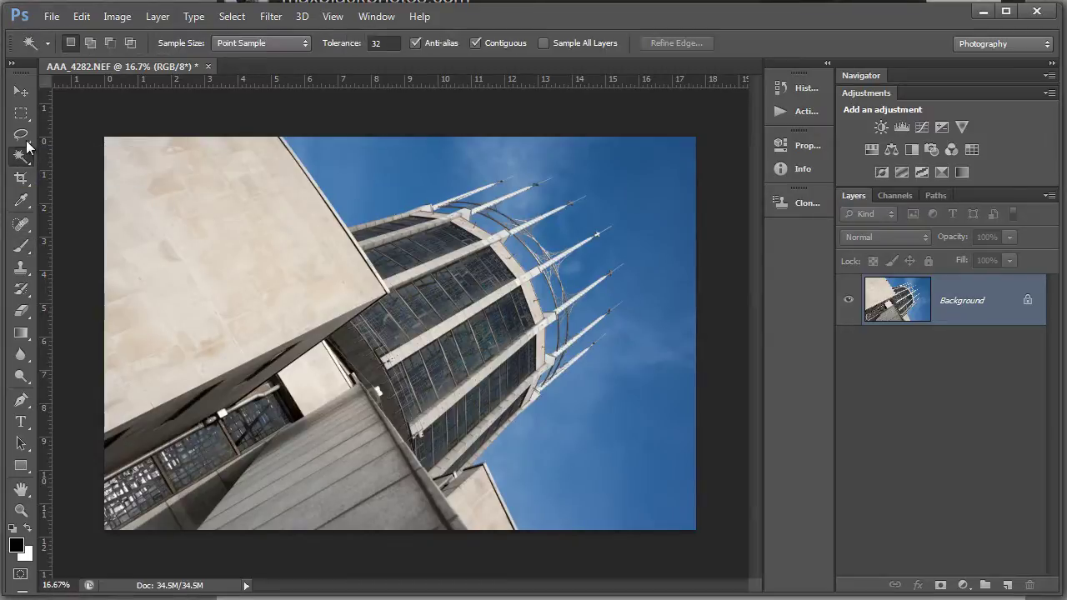
click(27, 138)
click(60, 135)
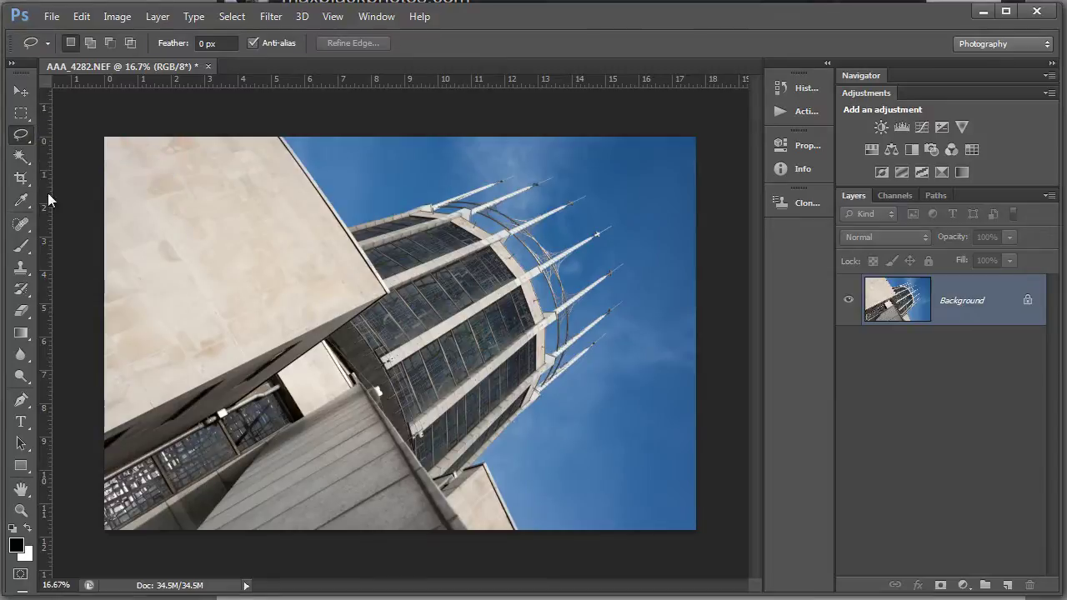
click(22, 402)
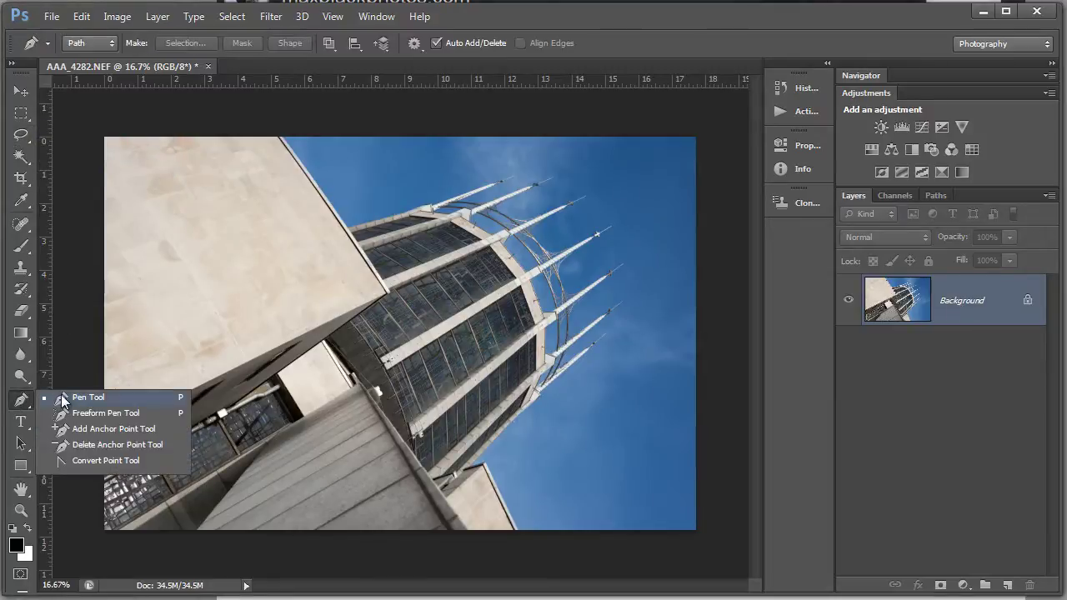
click(63, 400)
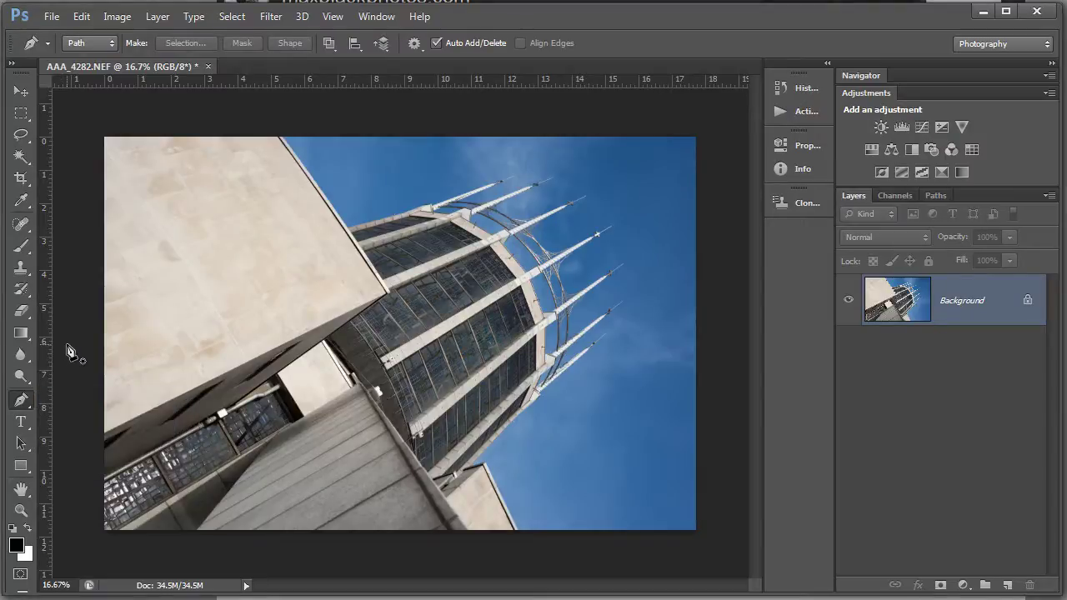
Open Select > Color Range and sample the light sky as the target colour
click(230, 17)
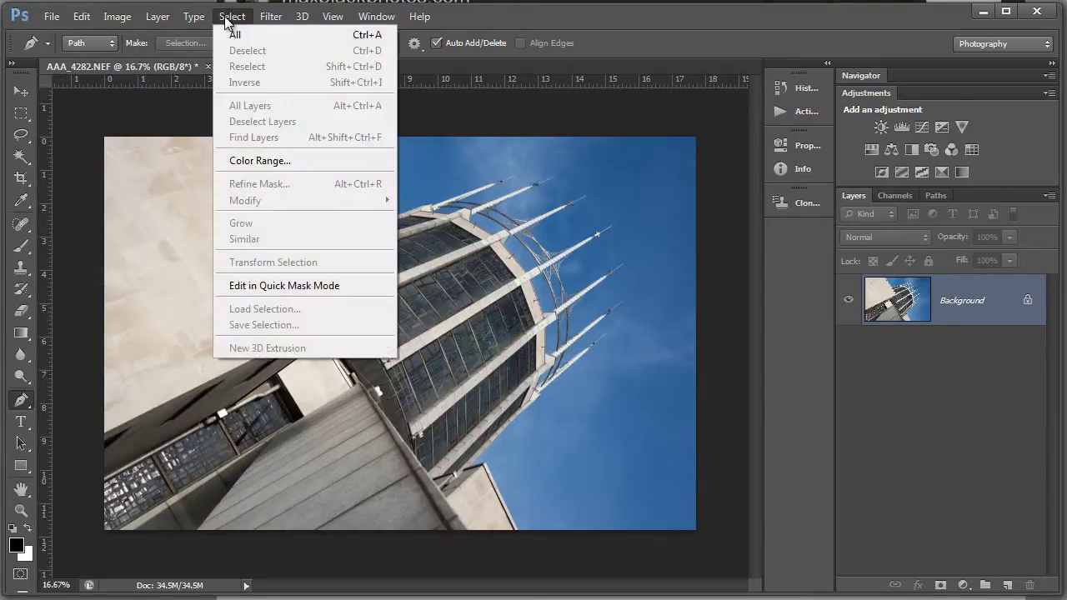
click(234, 163)
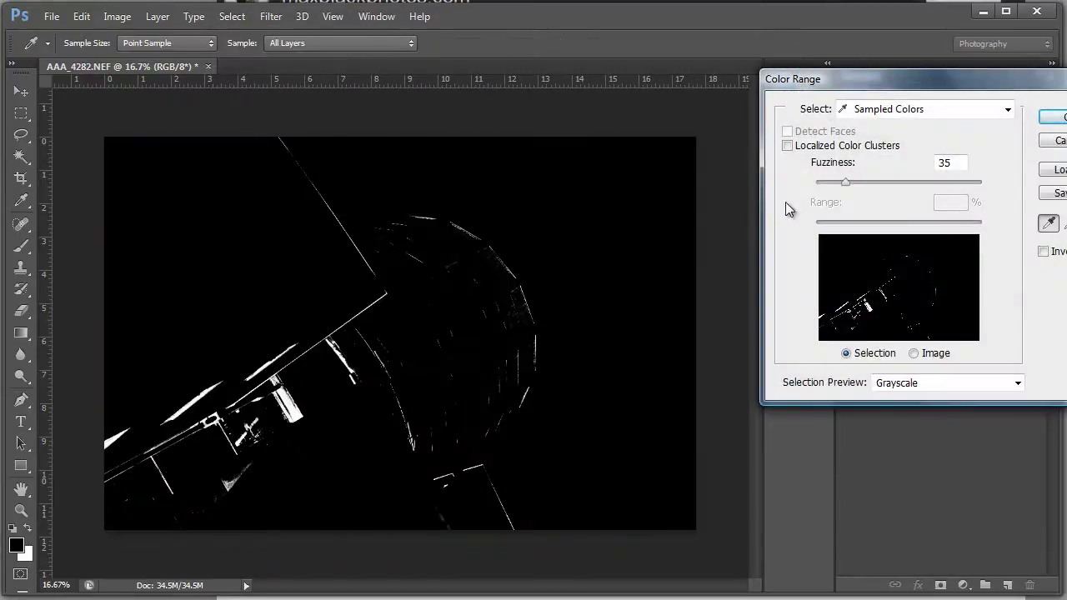
drag(846, 184, 958, 186)
drag(975, 88, 911, 153)
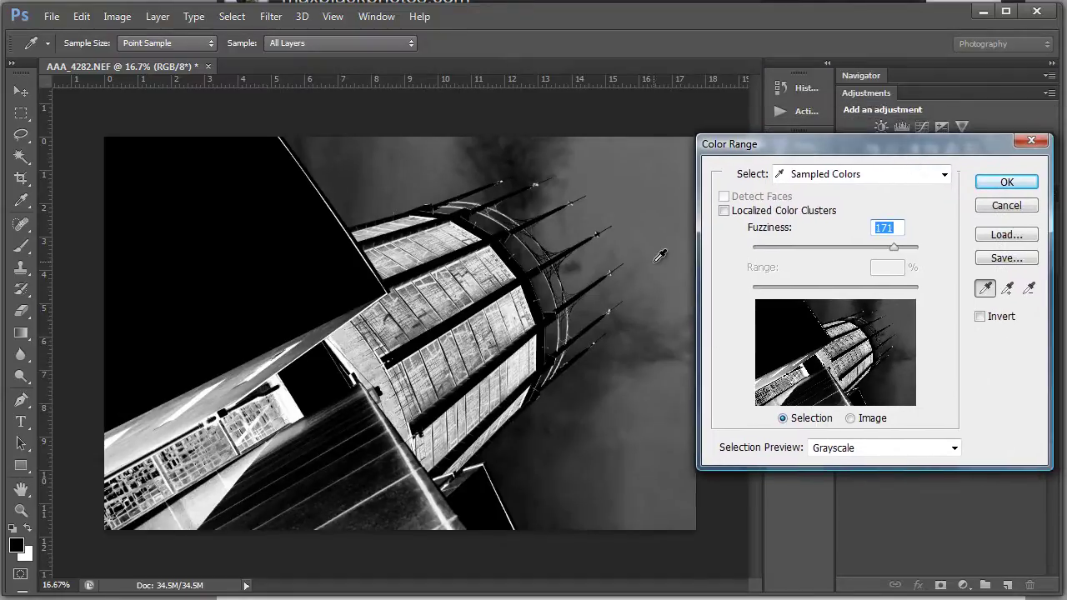
click(644, 212)
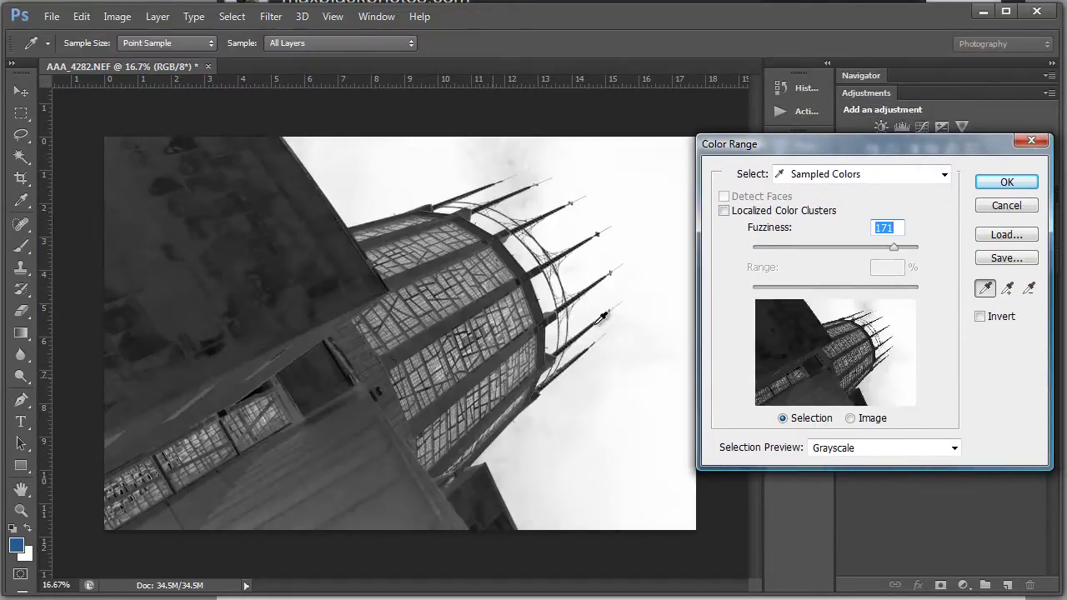
click(512, 157)
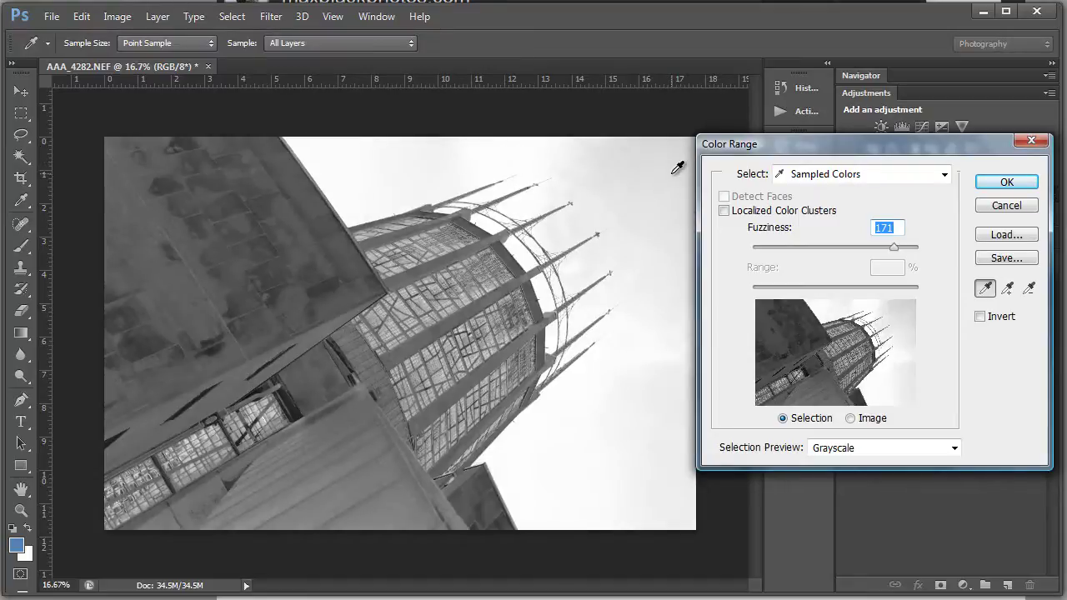
Add more sky samples near the spires and lower right, settling Fuzziness at 42
drag(895, 248, 840, 246)
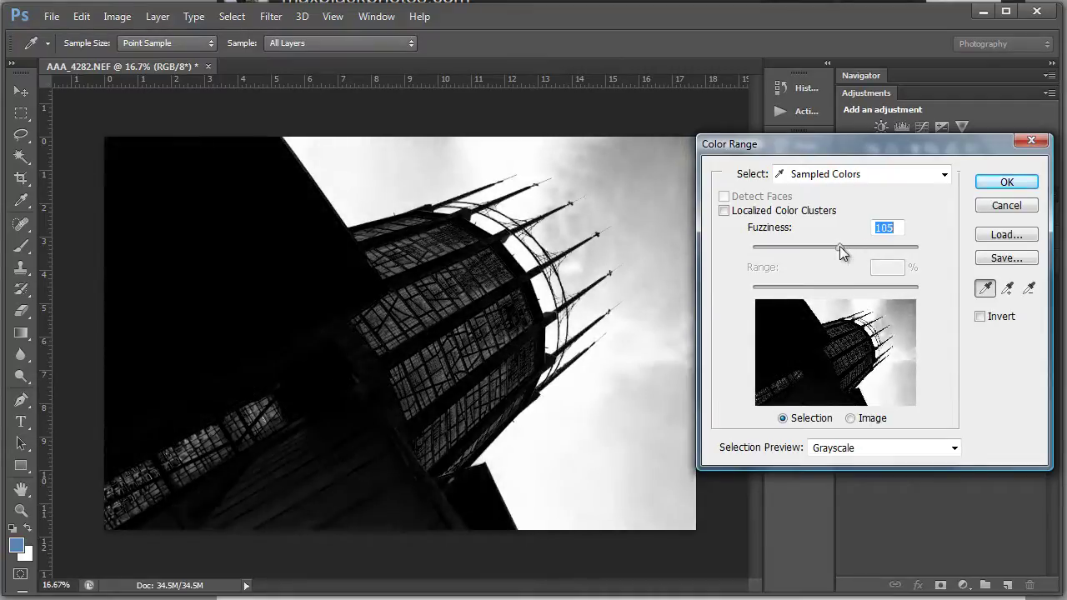
shift+click(659, 165)
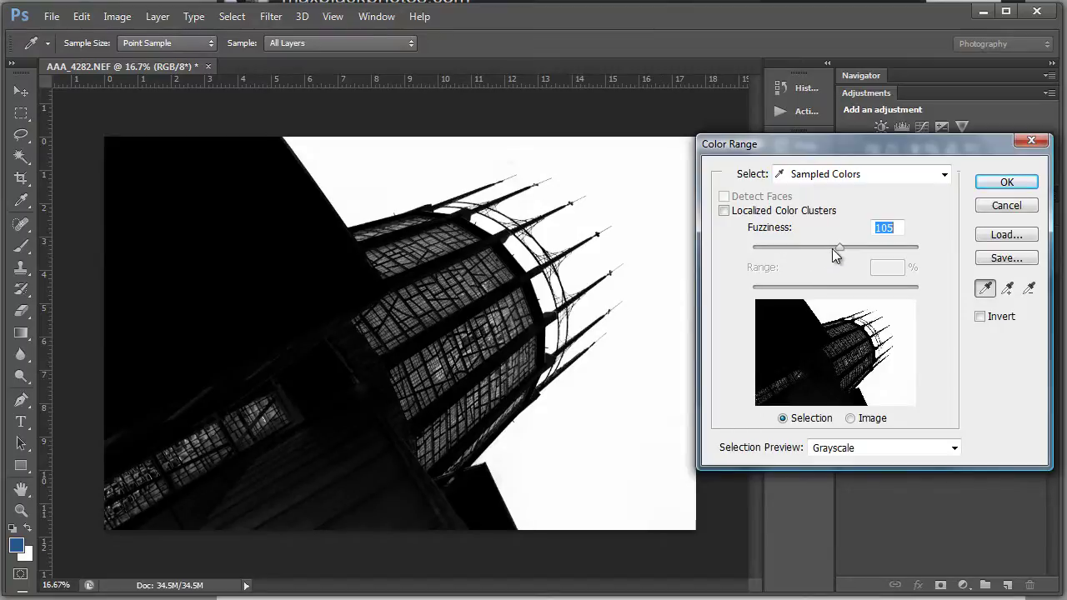
drag(836, 249, 803, 250)
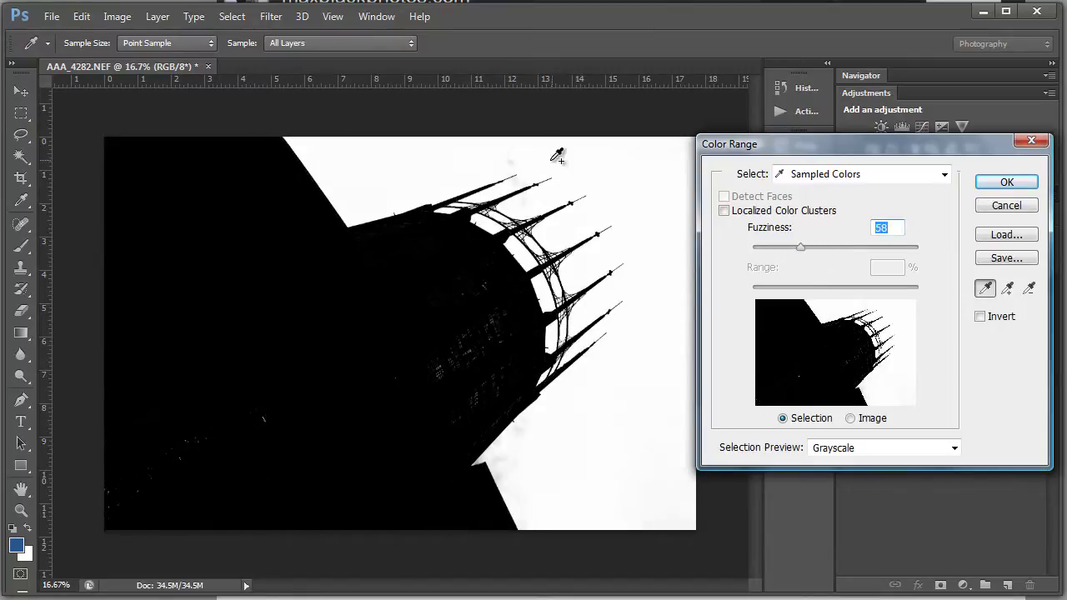
shift+click(515, 156)
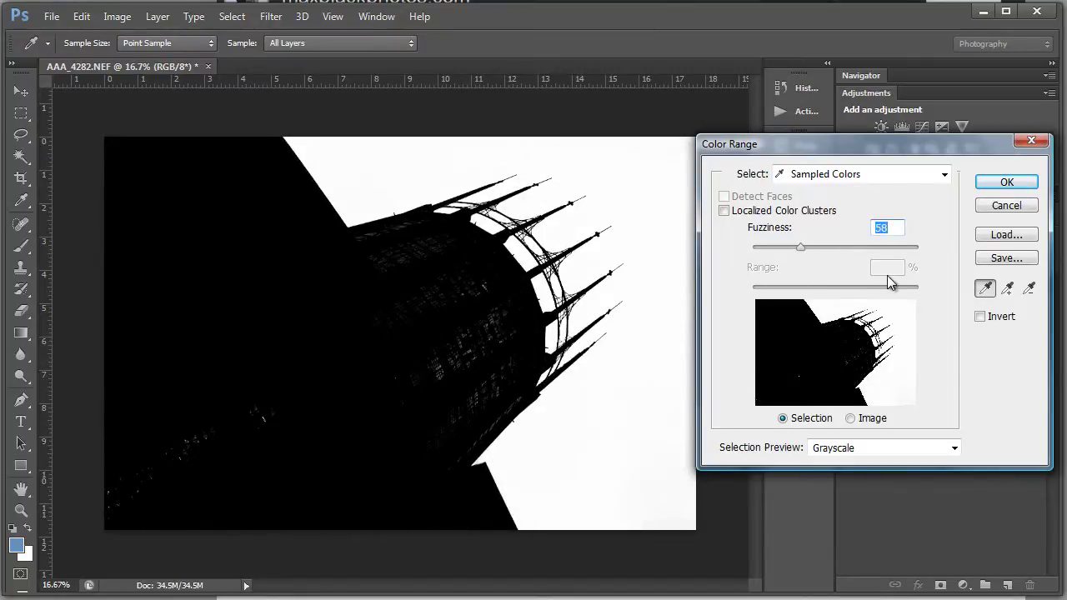
drag(805, 256, 772, 254)
shift+click(667, 491)
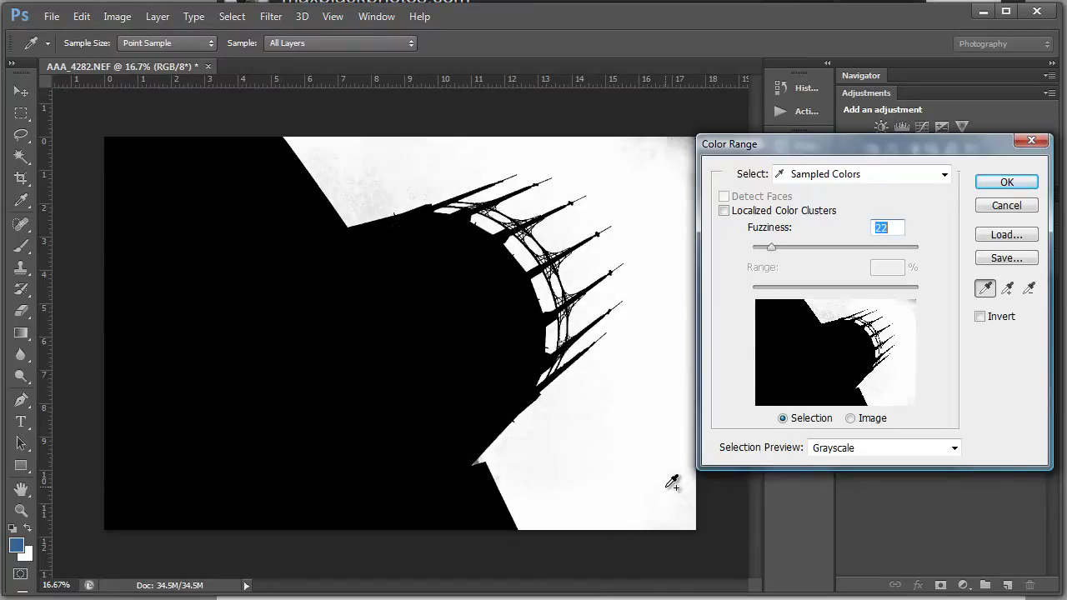
drag(771, 250, 789, 250)
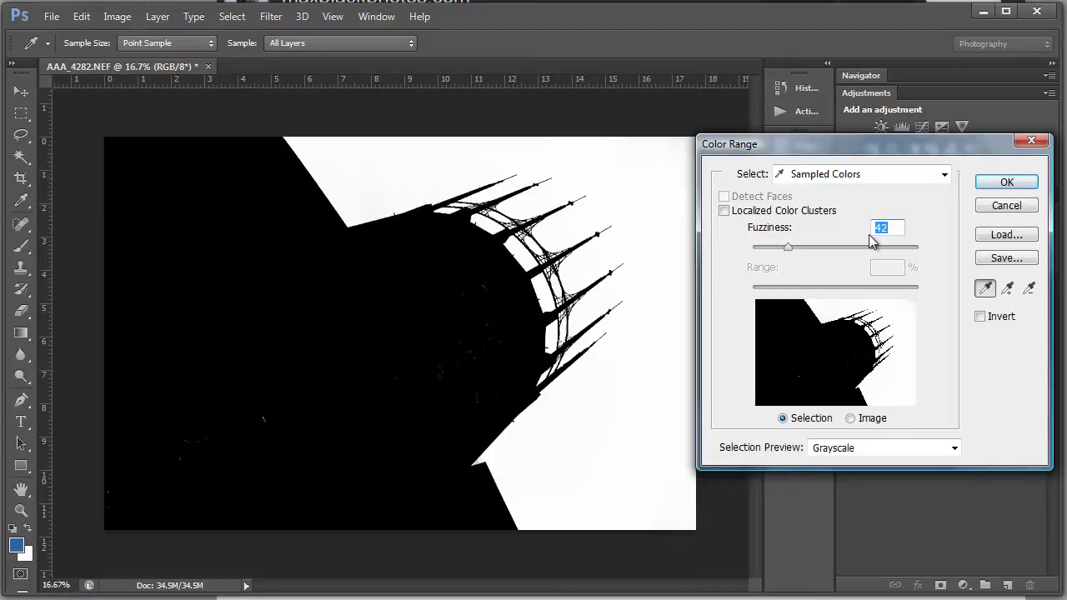
Check the selection preview around the spires at 50% zoom, then fit the image to screen
key(ctrl)
key(ctrl+plus)
key(ctrl+plus)
key(ctrl+plus)
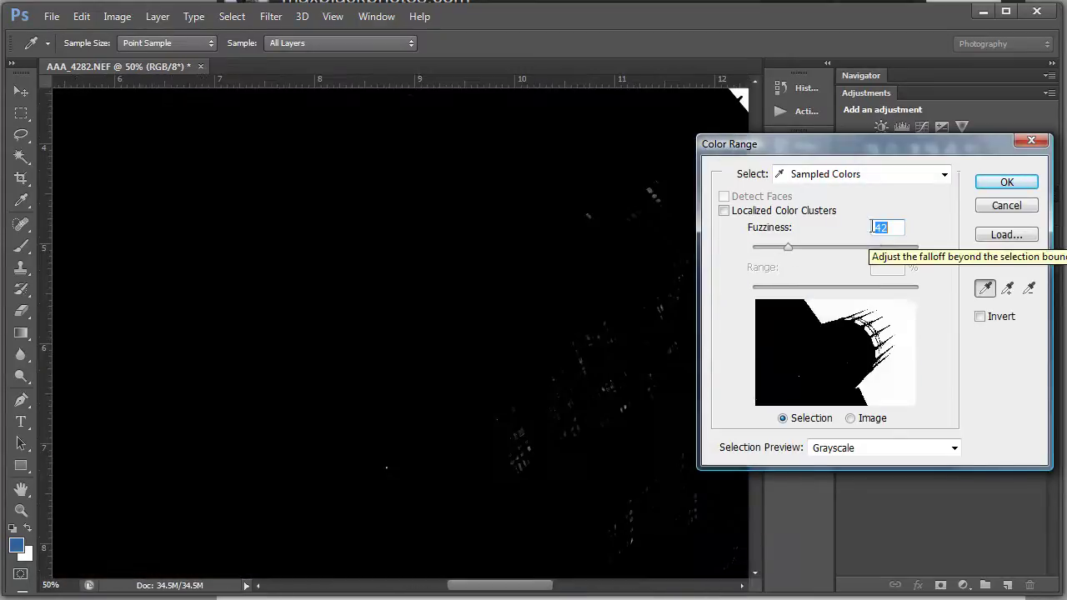
mouse_move(551, 261)
mouse_down()
mouse_move(442, 374)
mouse_move(543, 245)
mouse_up()
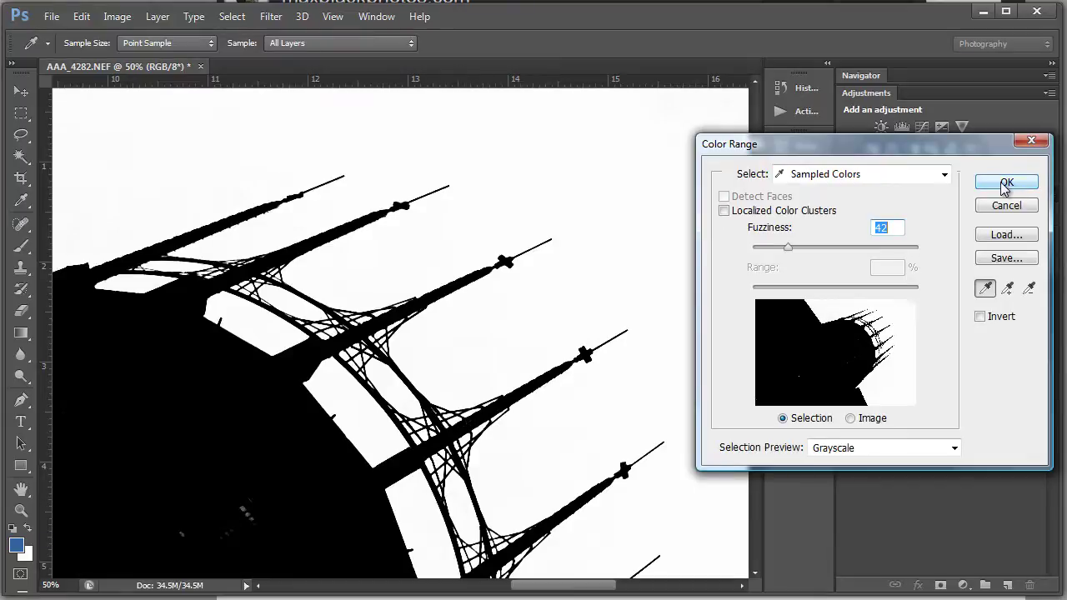
key(ctrl)
key(ctrl+0)
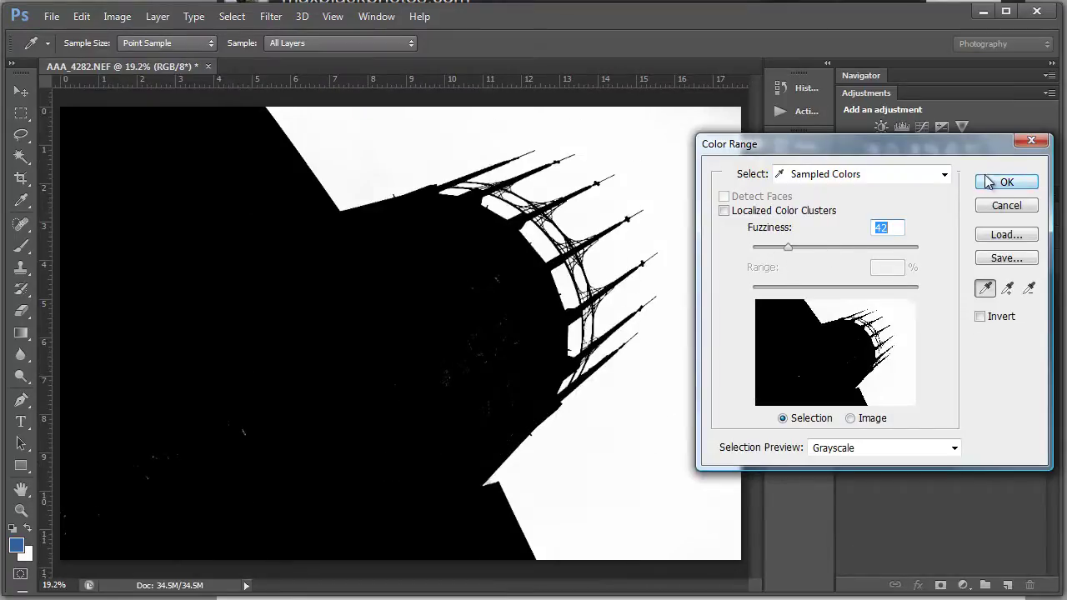
Accept the sky selection, copy it to Layer 1 with Ctrl+J, and hide Background
click(1006, 181)
key(p)
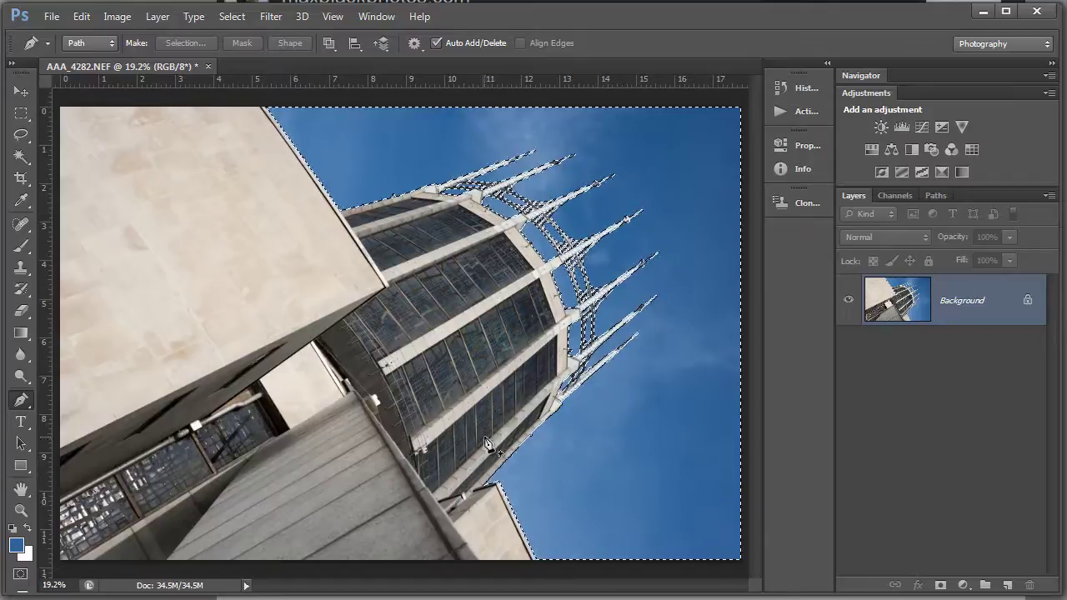
click(23, 248)
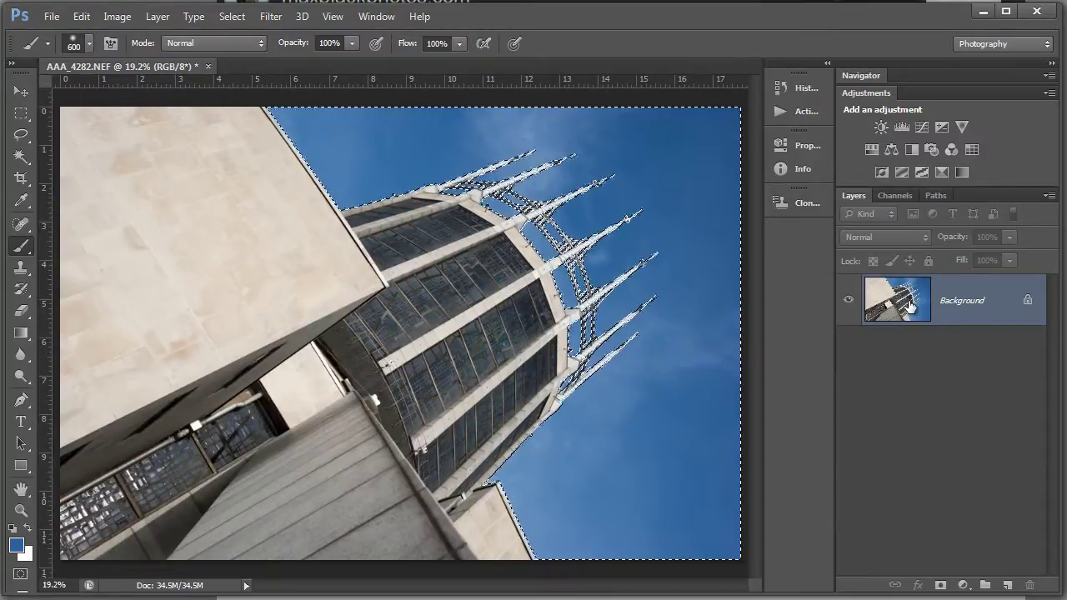
mouse_move(909, 307)
mouse_down()
mouse_move(953, 441)
mouse_move(953, 507)
mouse_move(955, 450)
mouse_move(909, 305)
mouse_up()
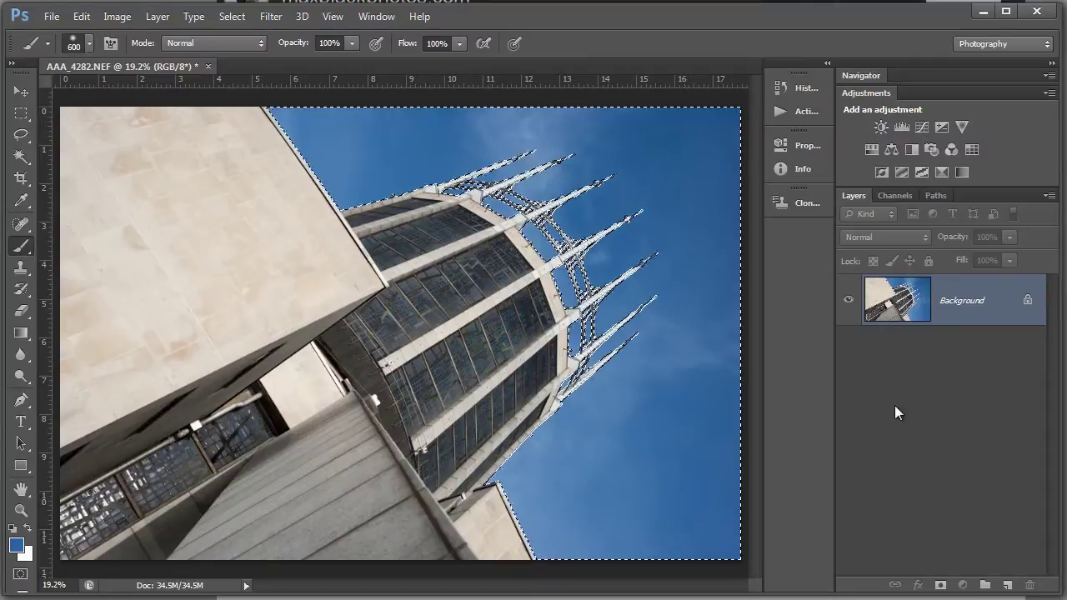
key(ctrl+j)
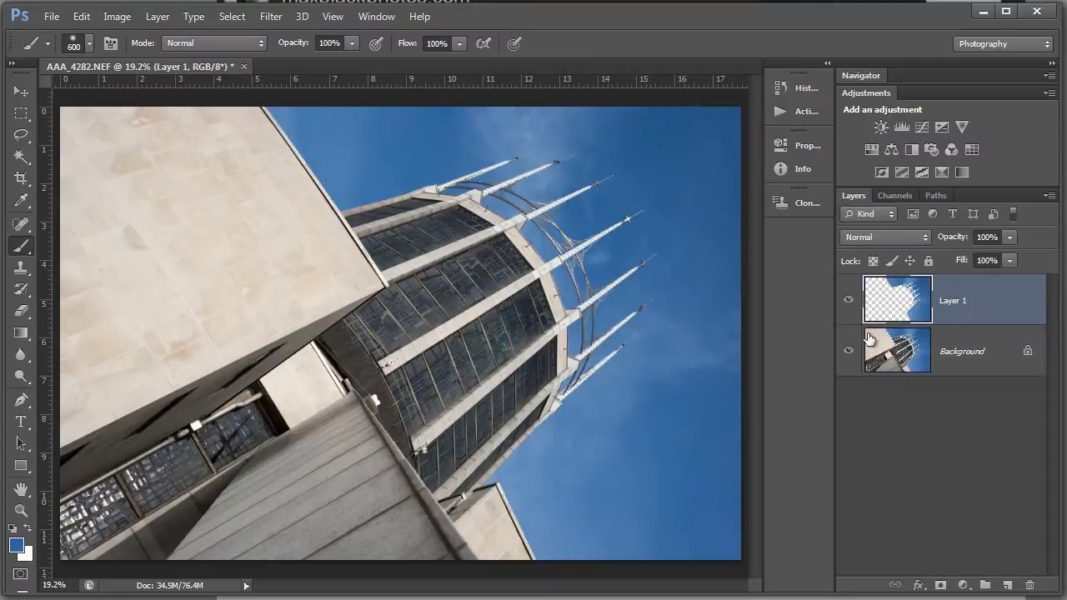
click(849, 351)
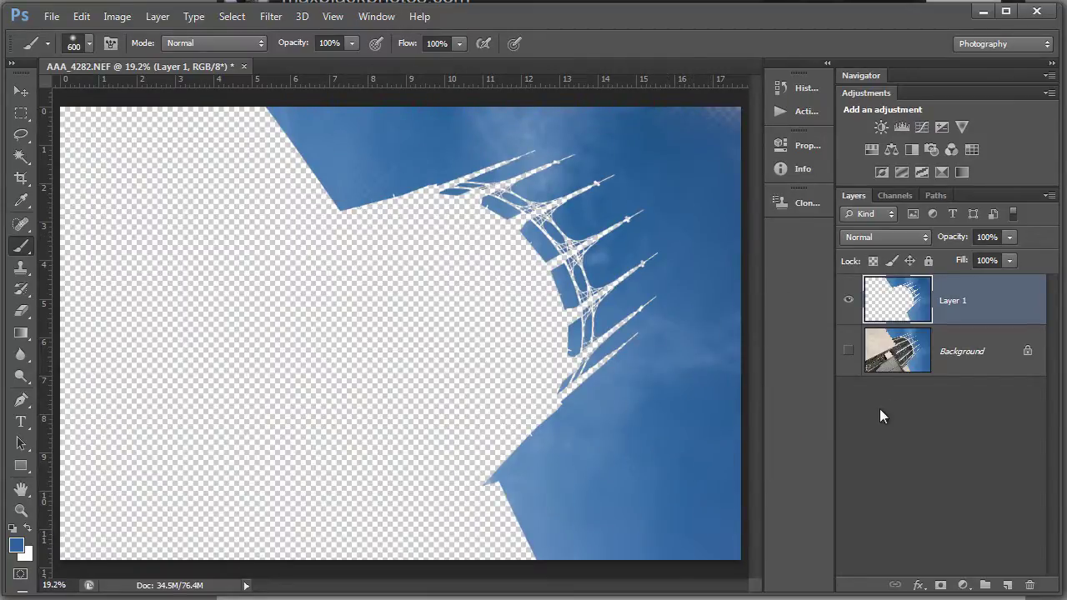
Show Background again, set Layer 1 to Multiply, desaturate it, and lower opacity to 56%
click(847, 354)
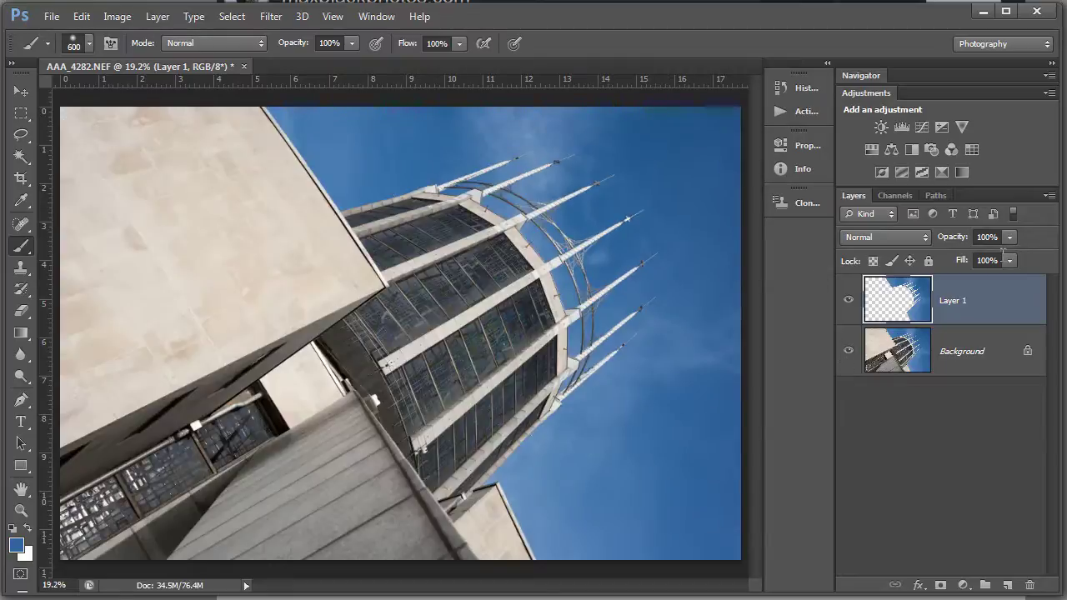
click(924, 238)
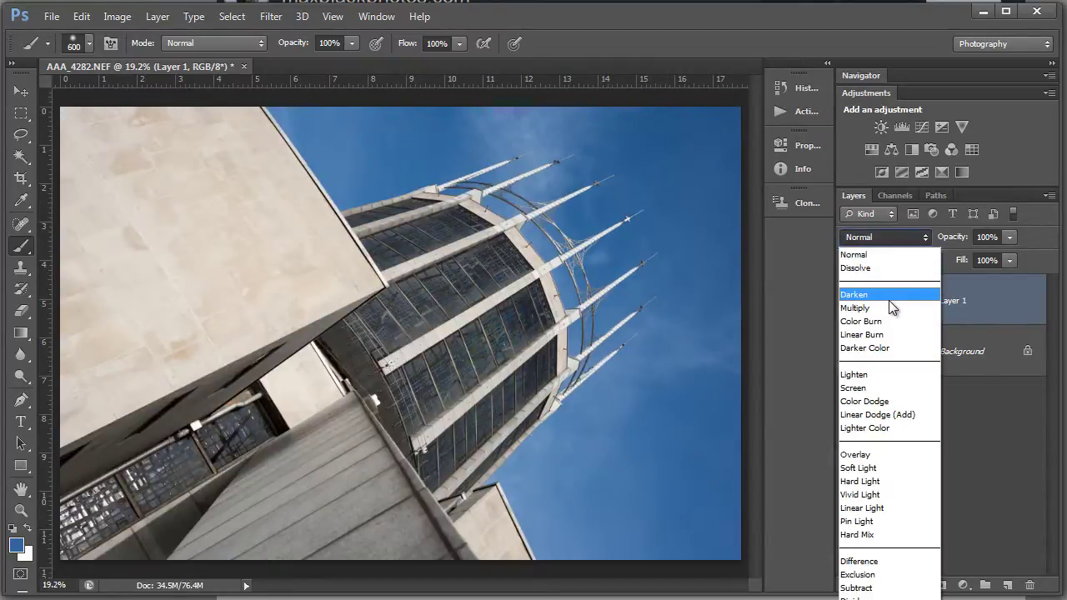
click(889, 301)
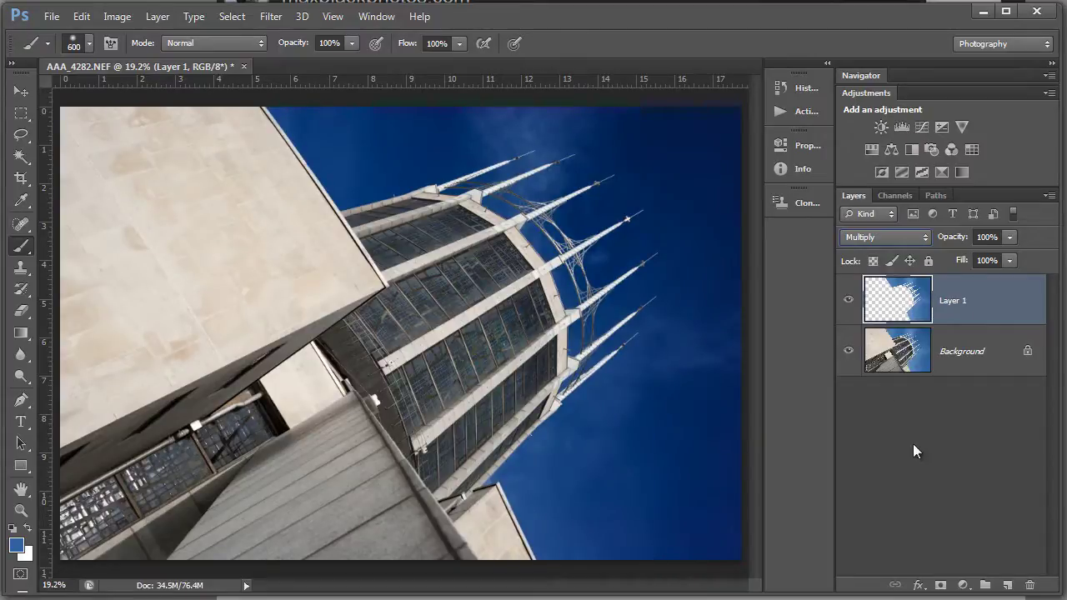
key(ctrl+shift+u)
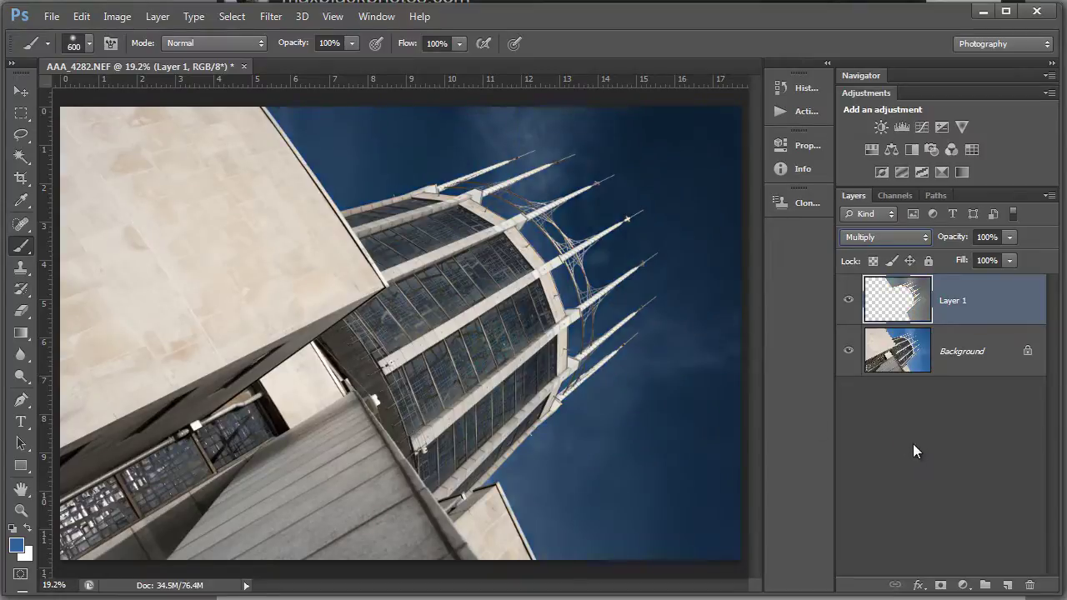
click(1009, 238)
mouse_move(955, 255)
mouse_down()
mouse_move(931, 253)
mouse_move(963, 255)
mouse_up()
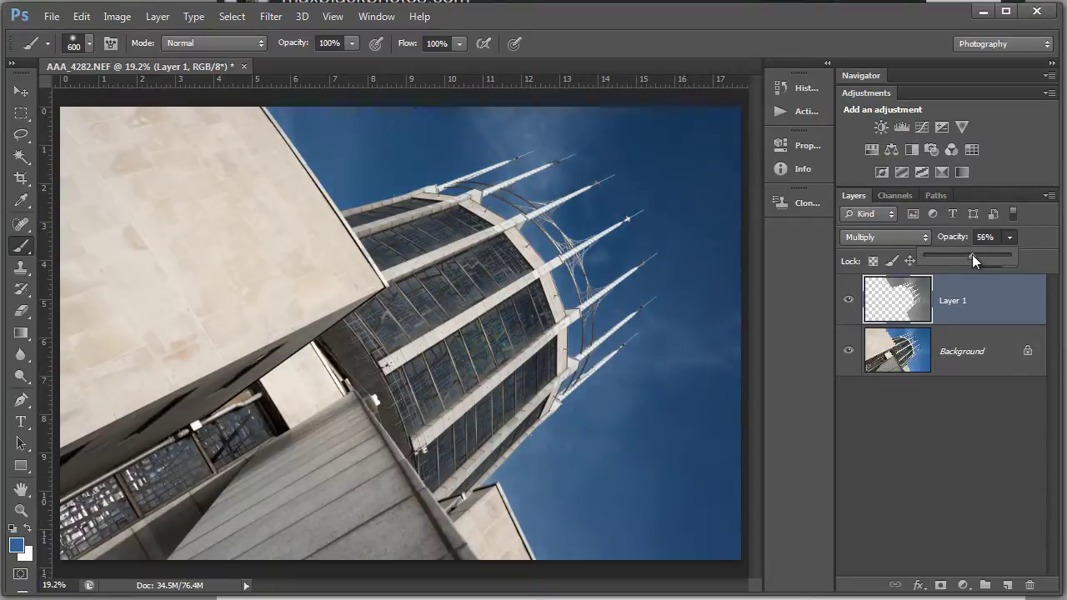
Switch Layer 1 to Hard Light at 86% opacity and hide the Background layer
click(927, 237)
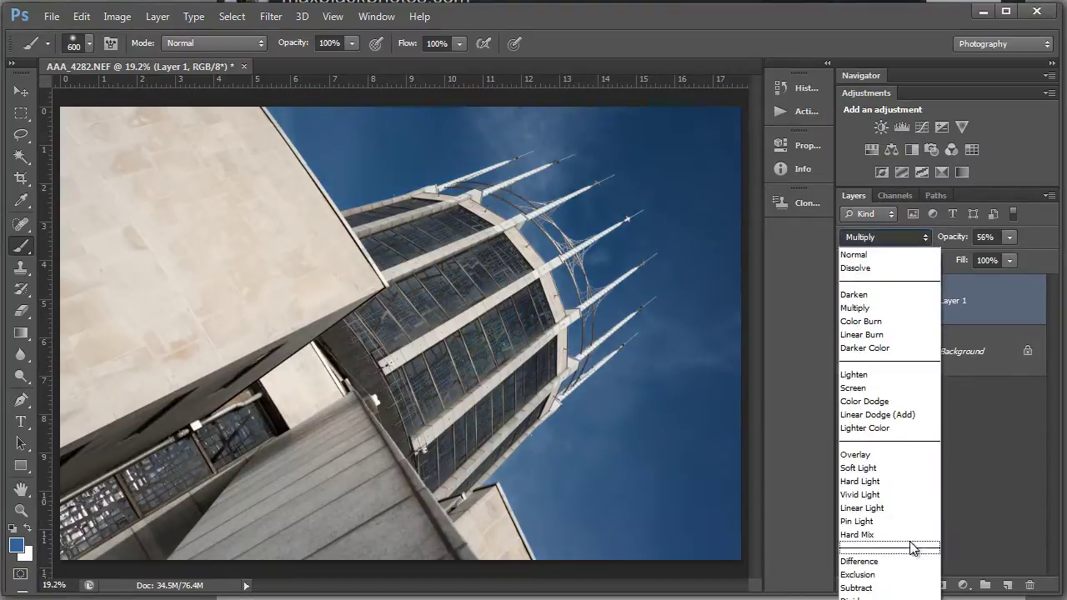
click(893, 482)
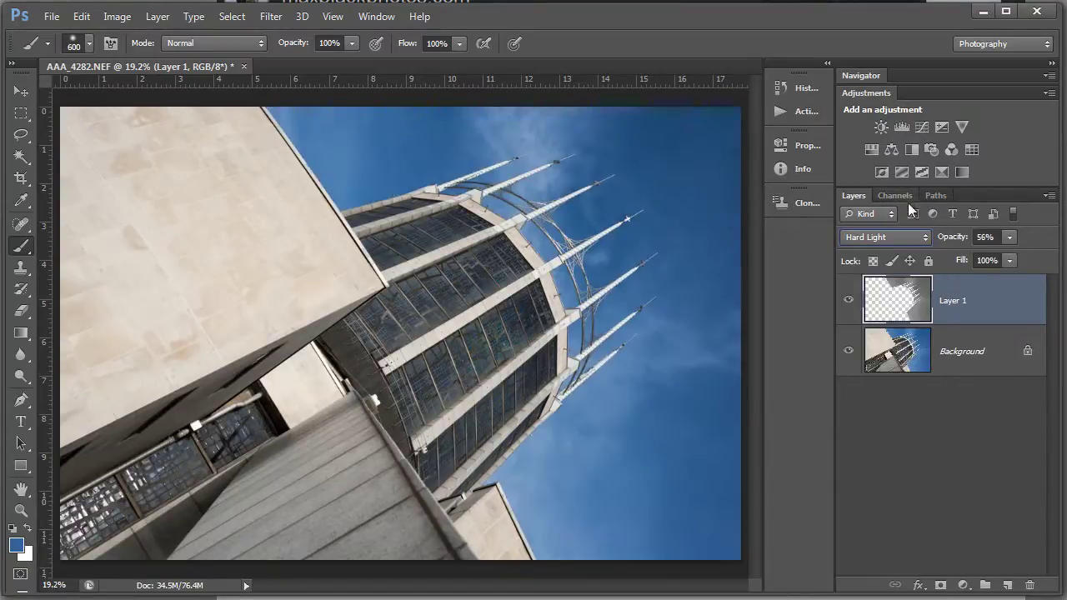
click(1007, 237)
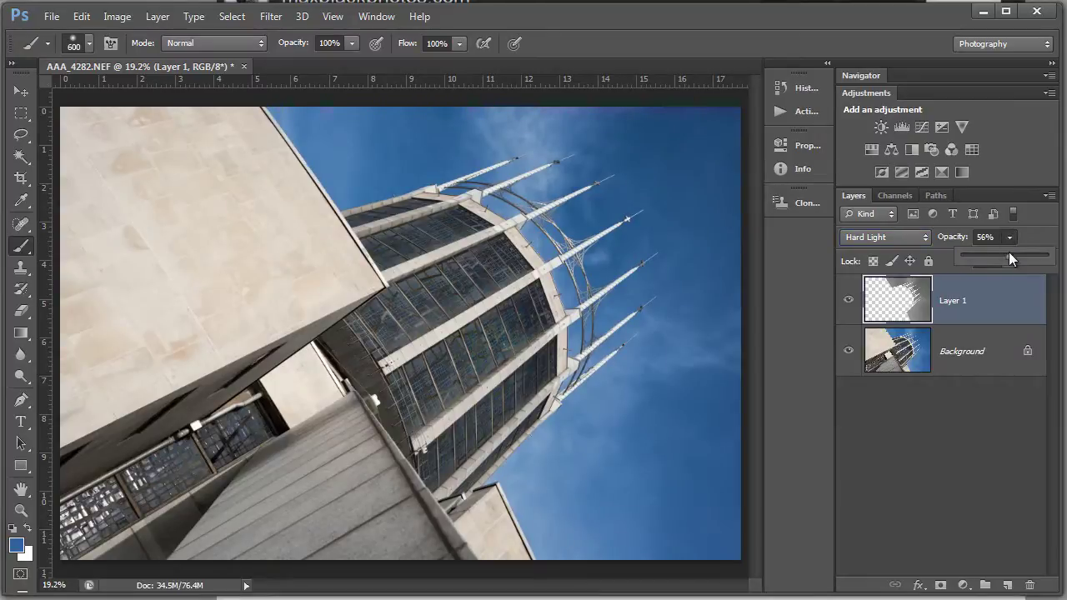
drag(992, 252, 1036, 253)
click(849, 351)
click(848, 351)
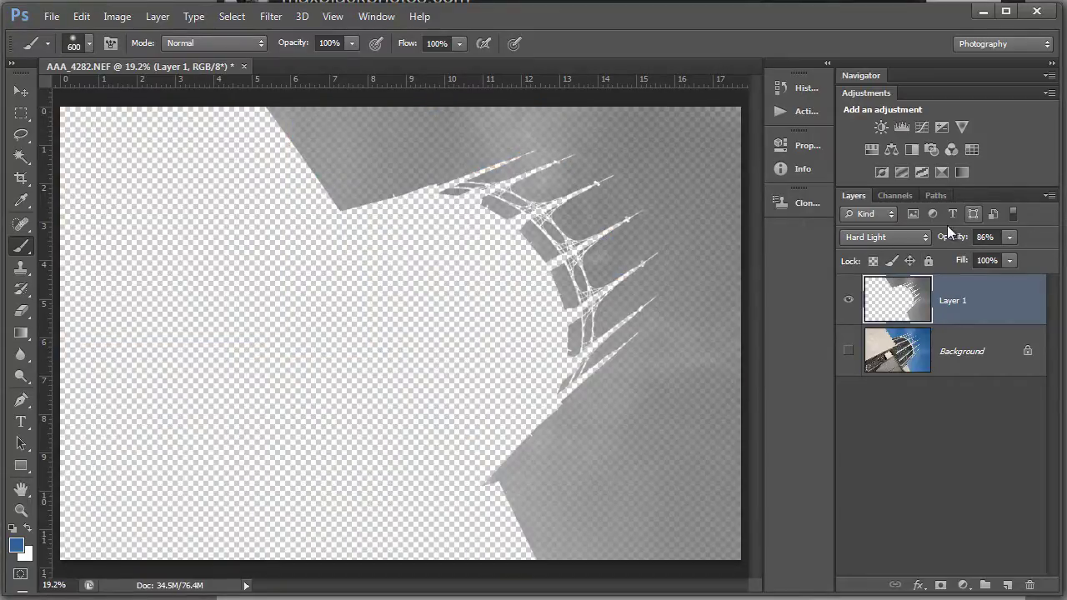
Revert in History to the Color Range sky selection and duplicate the Background layer
click(807, 89)
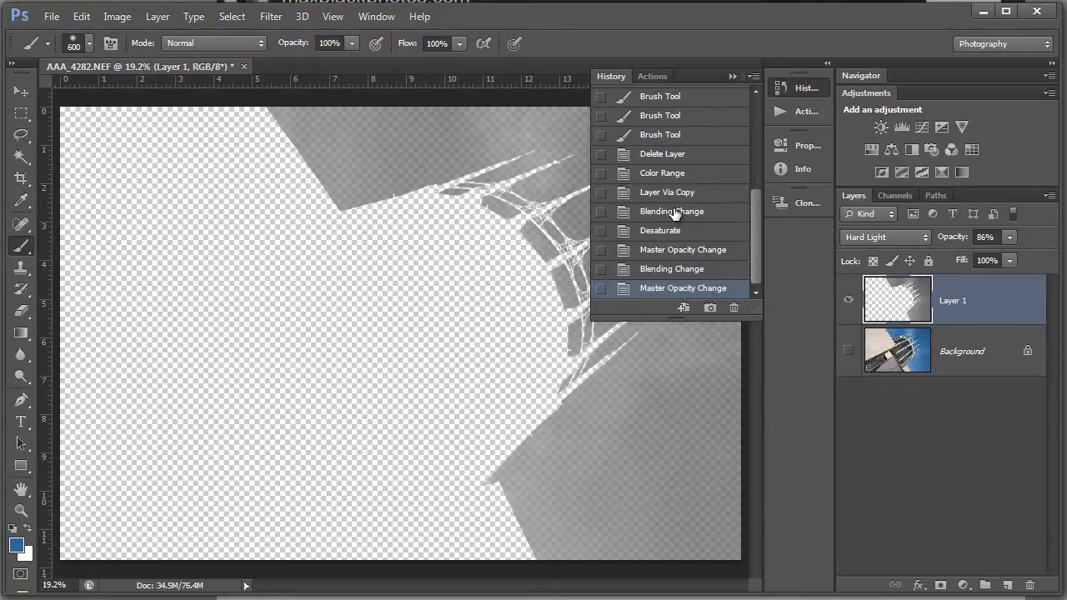
click(674, 174)
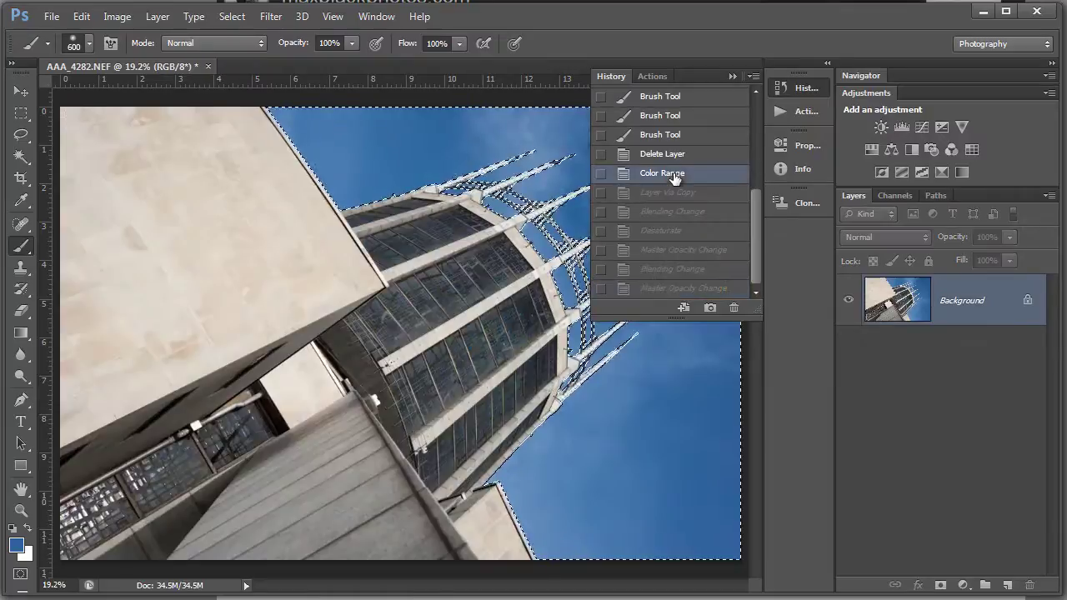
click(737, 76)
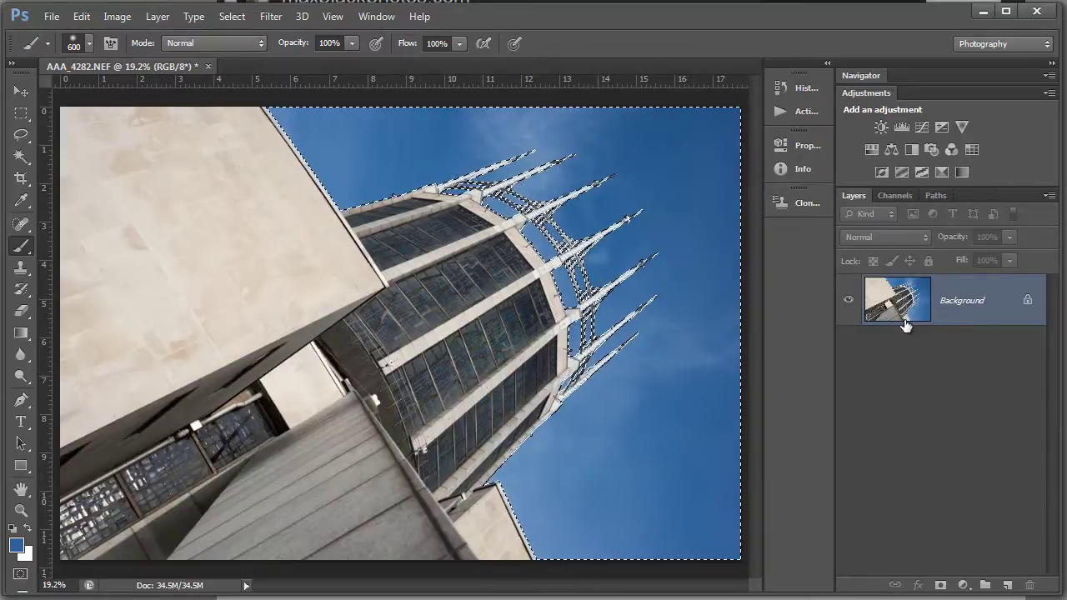
drag(909, 317, 1011, 587)
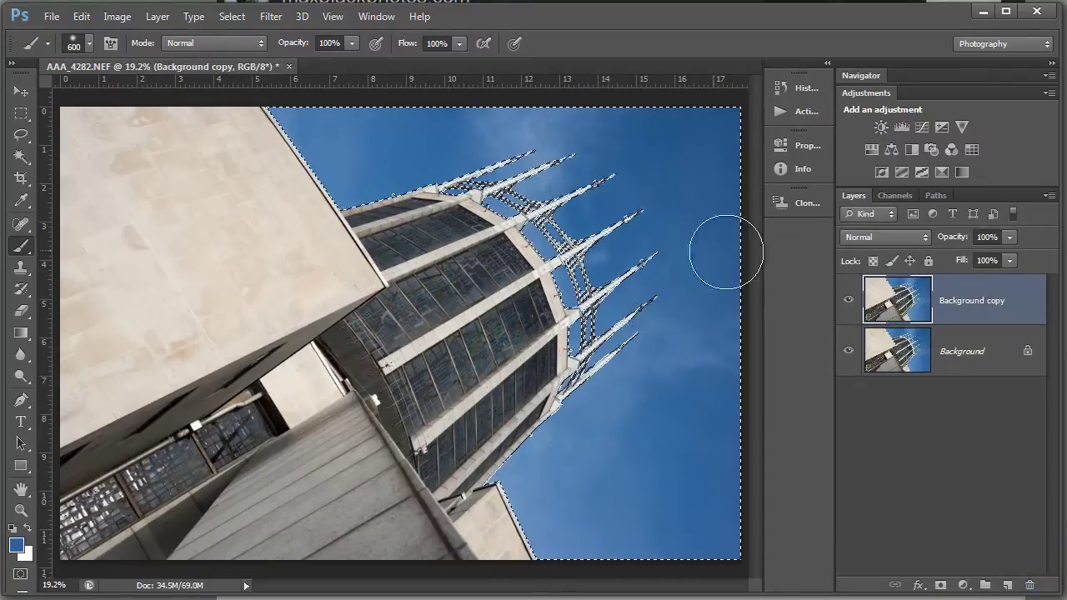
Add a sky-based layer mask to Background copy and display the mask on the canvas
click(939, 587)
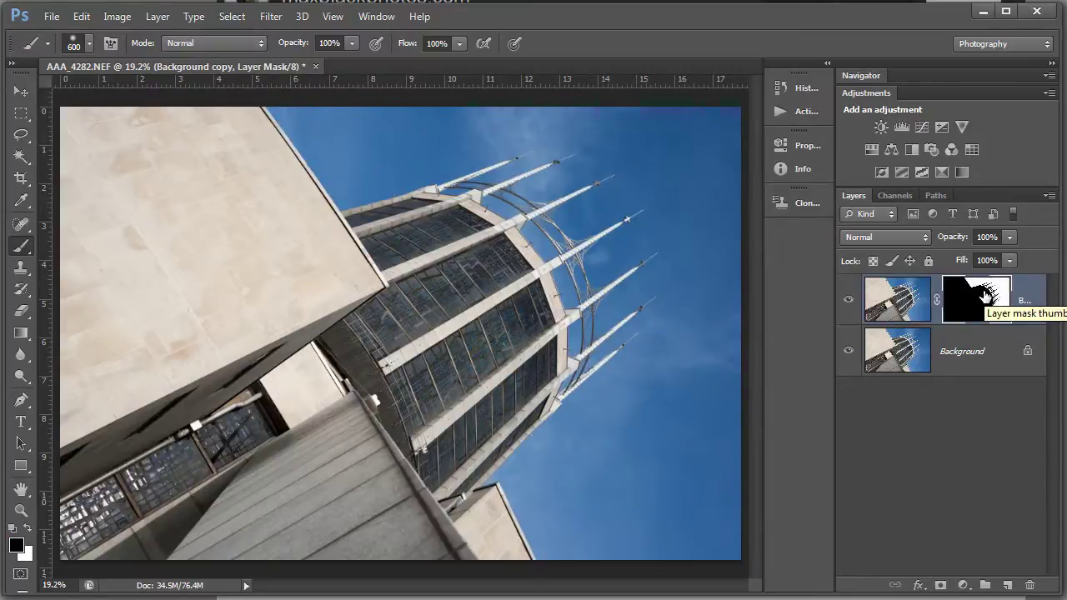
alt+click(987, 296)
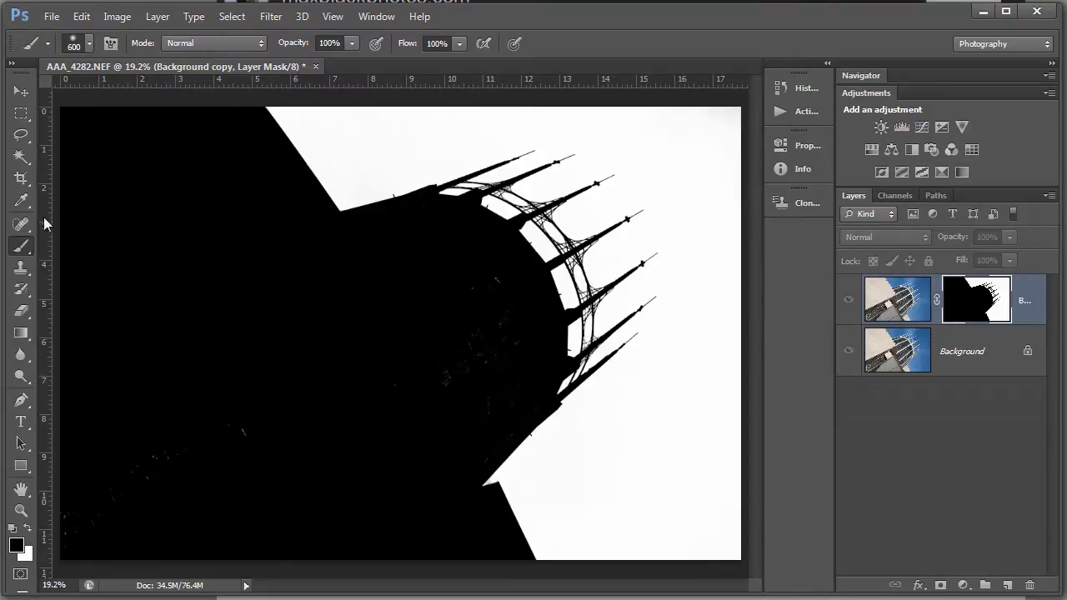
Place three colour samplers: beside the spires, on the black building, and in the white sky
click(22, 205)
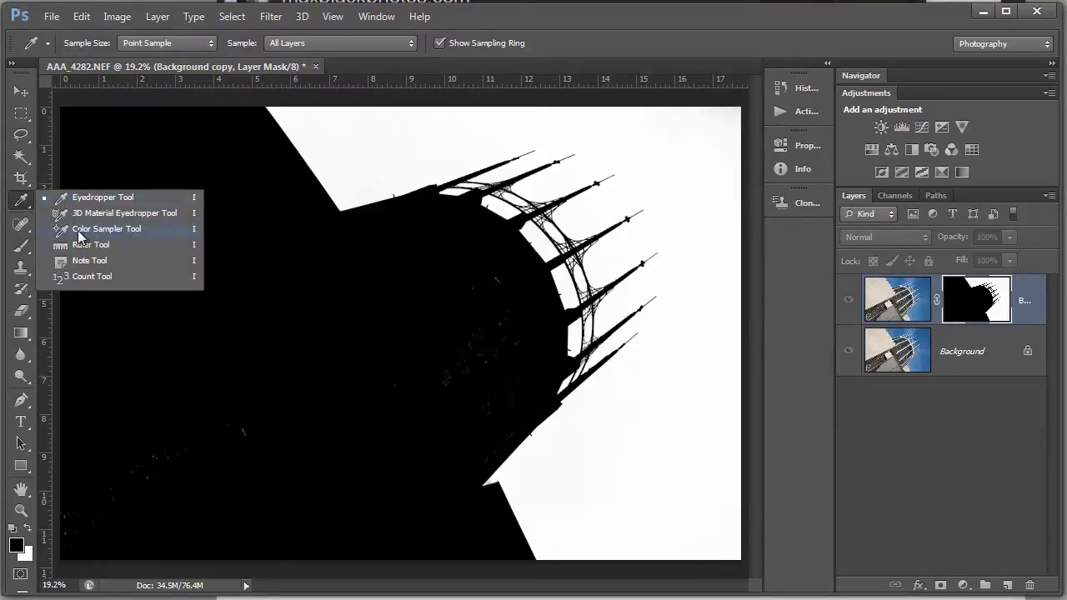
click(81, 231)
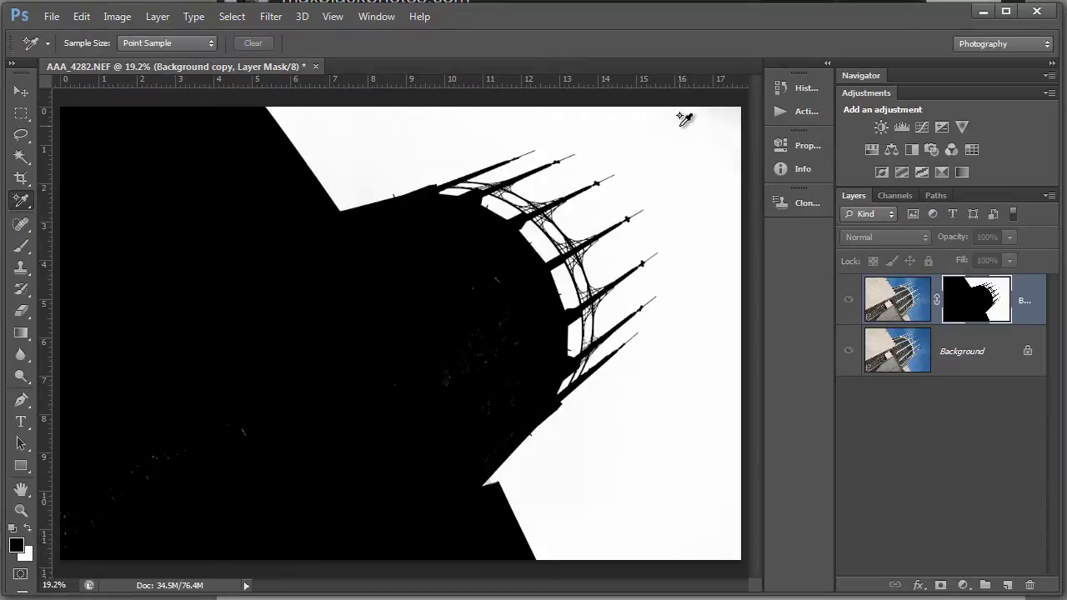
click(546, 242)
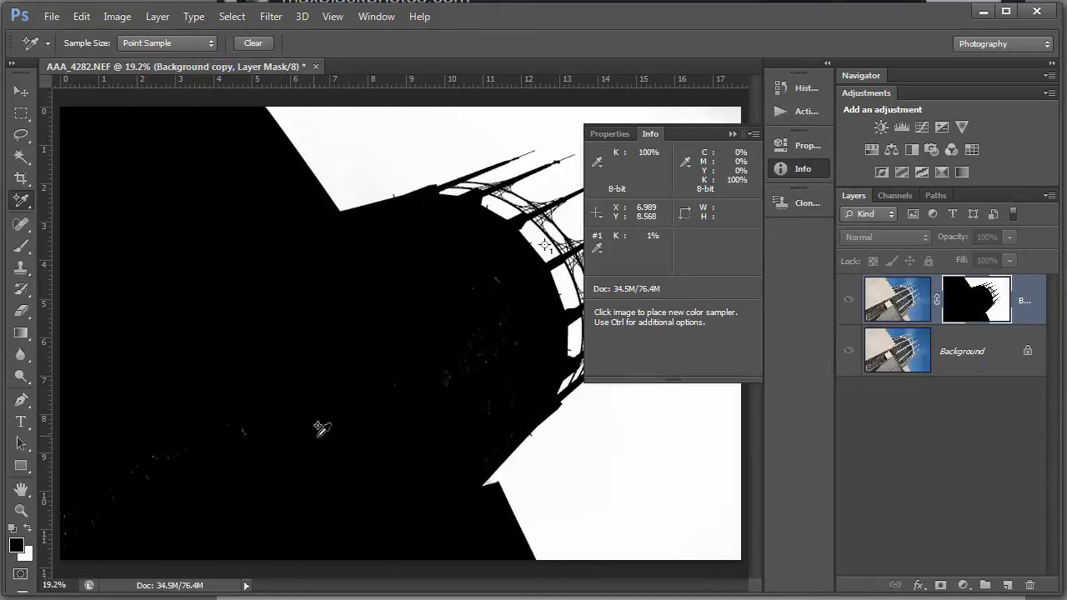
click(155, 455)
click(375, 137)
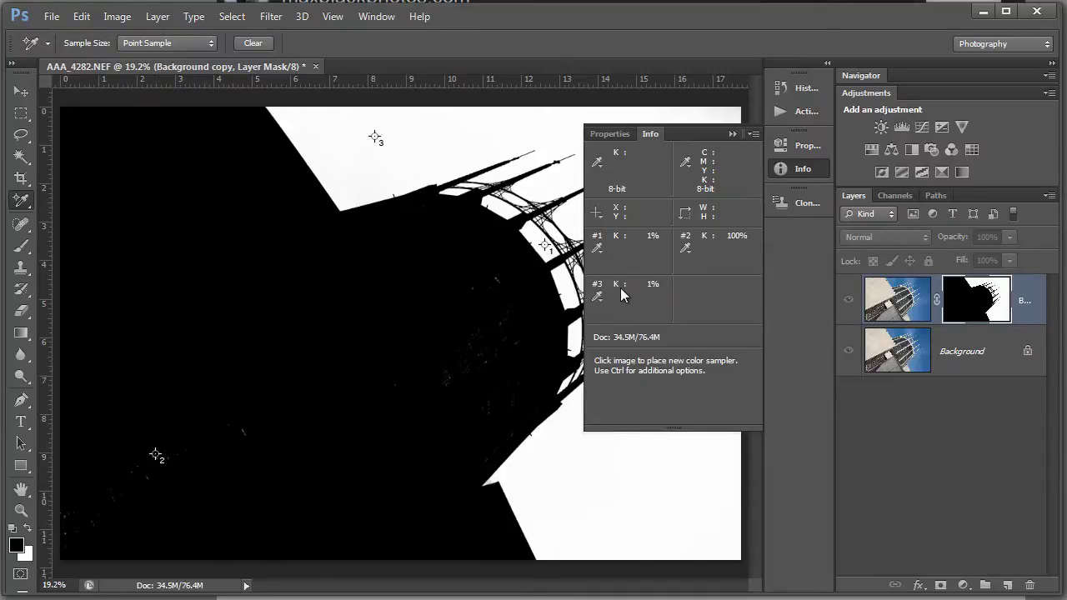
Set the main Info readout and all three sampler readouts to RGB Color
click(602, 300)
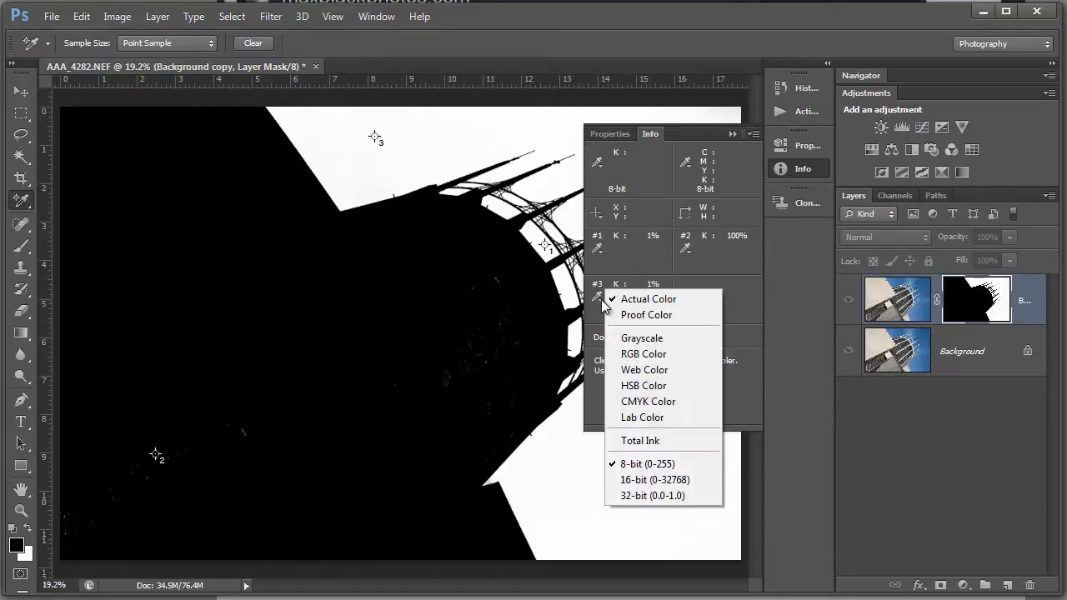
click(648, 355)
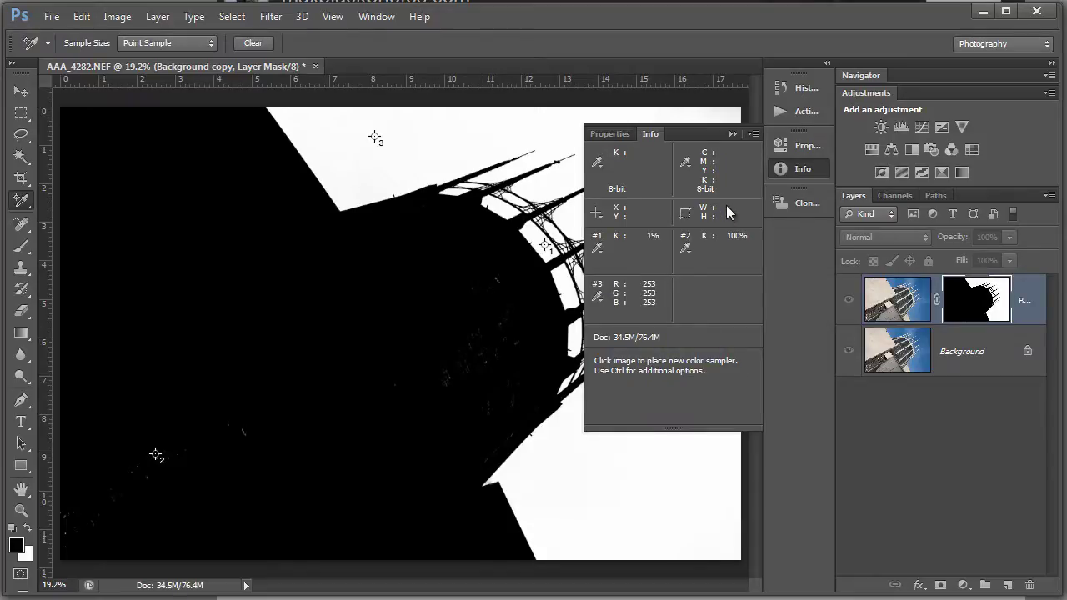
click(686, 165)
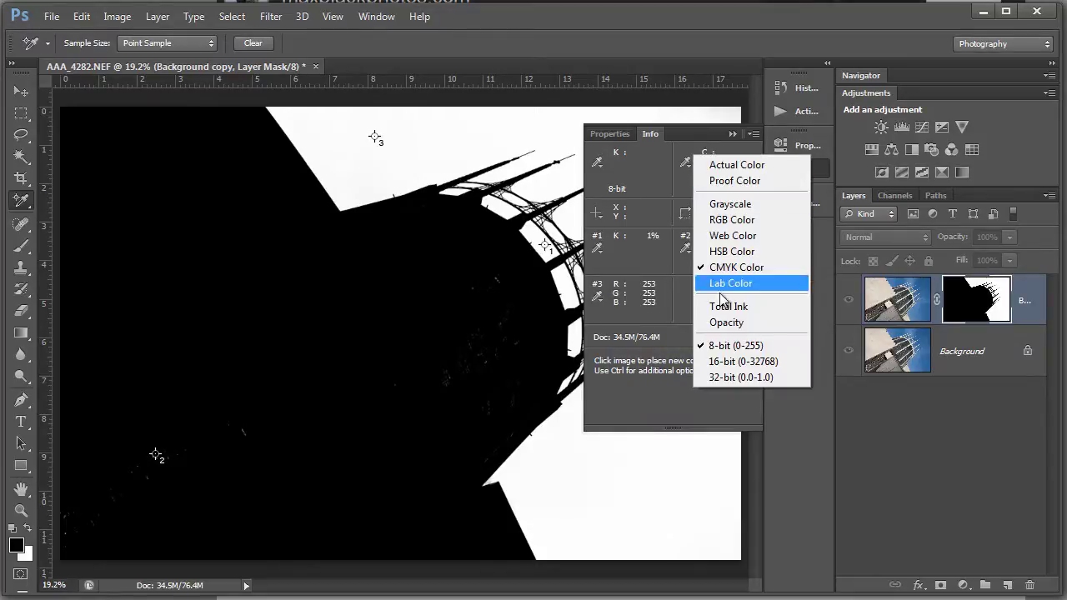
click(725, 220)
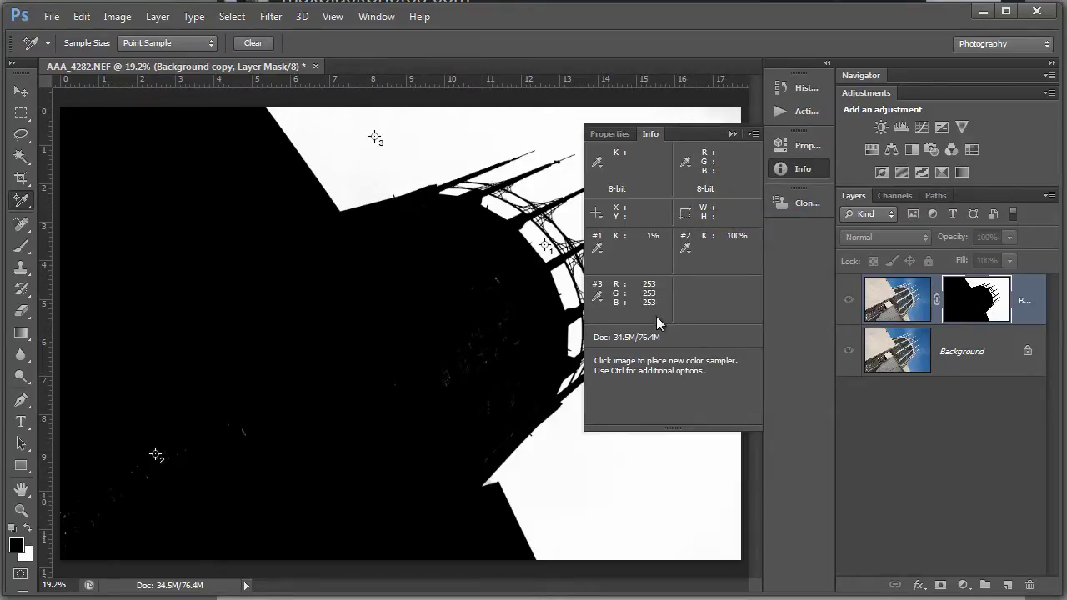
click(602, 252)
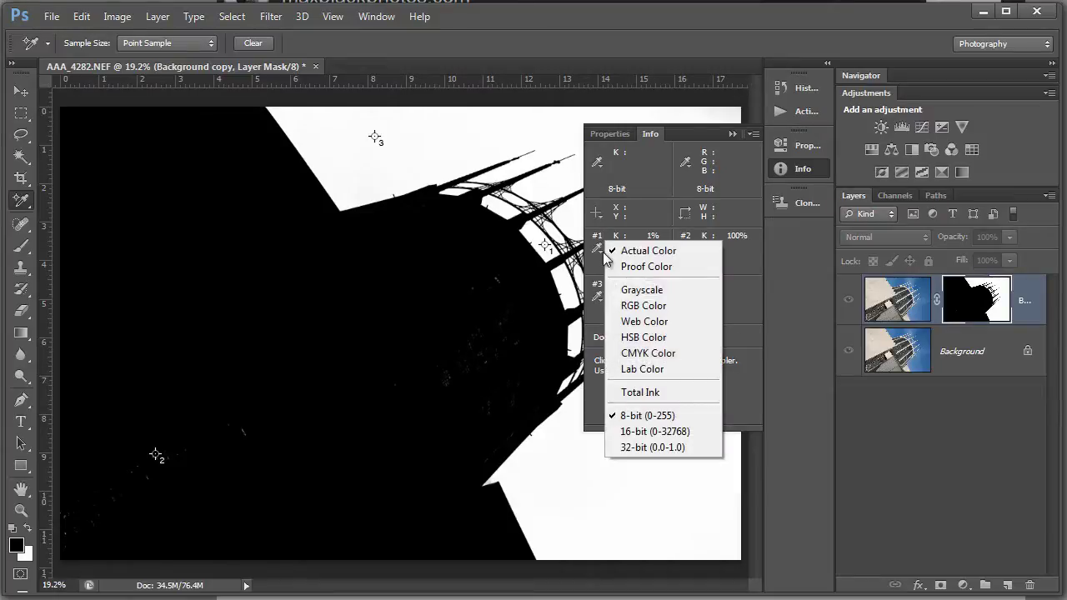
click(635, 306)
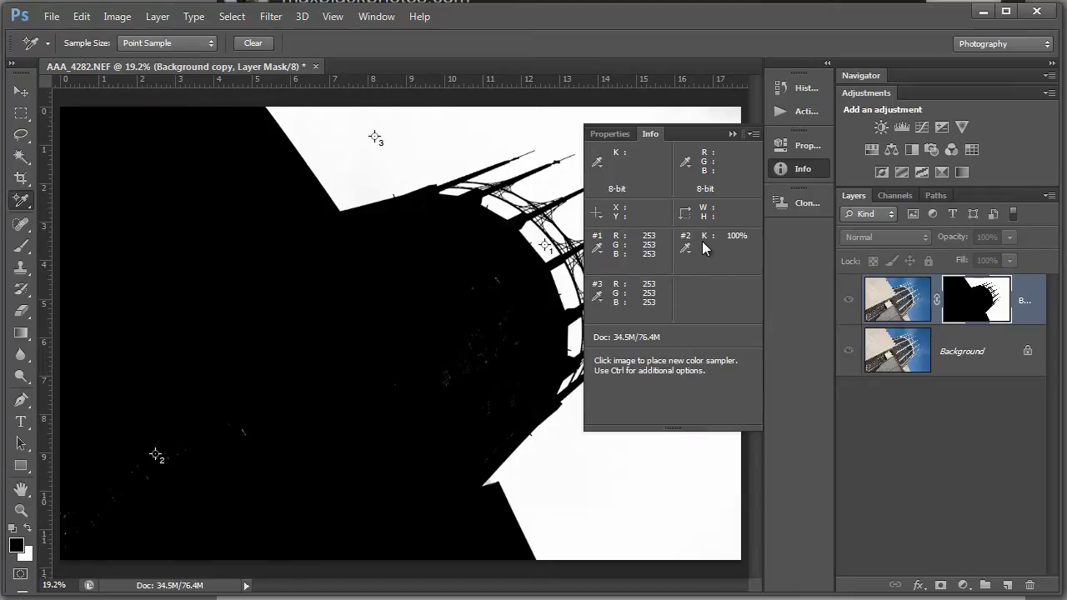
click(689, 250)
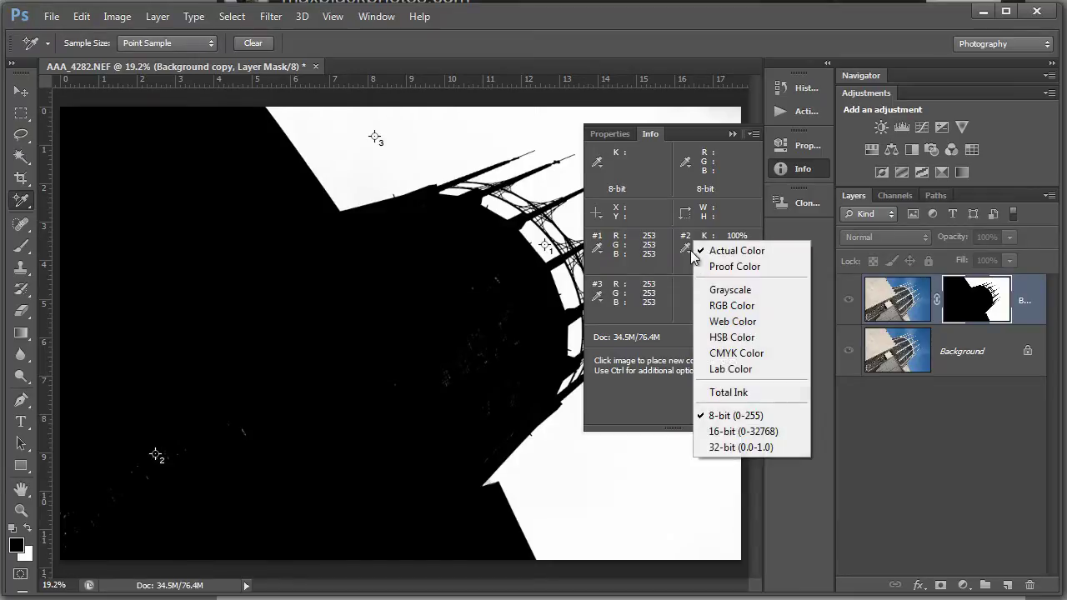
click(712, 305)
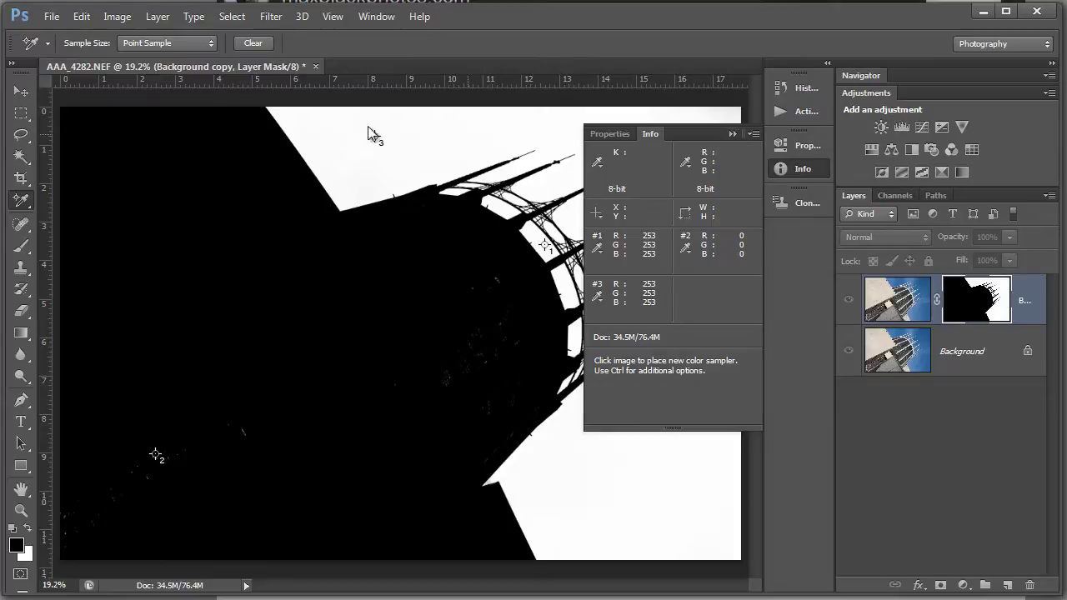
Apply Levels to the mask with white input 249 and a slightly raised black point
click(109, 20)
mouse_move(118, 58)
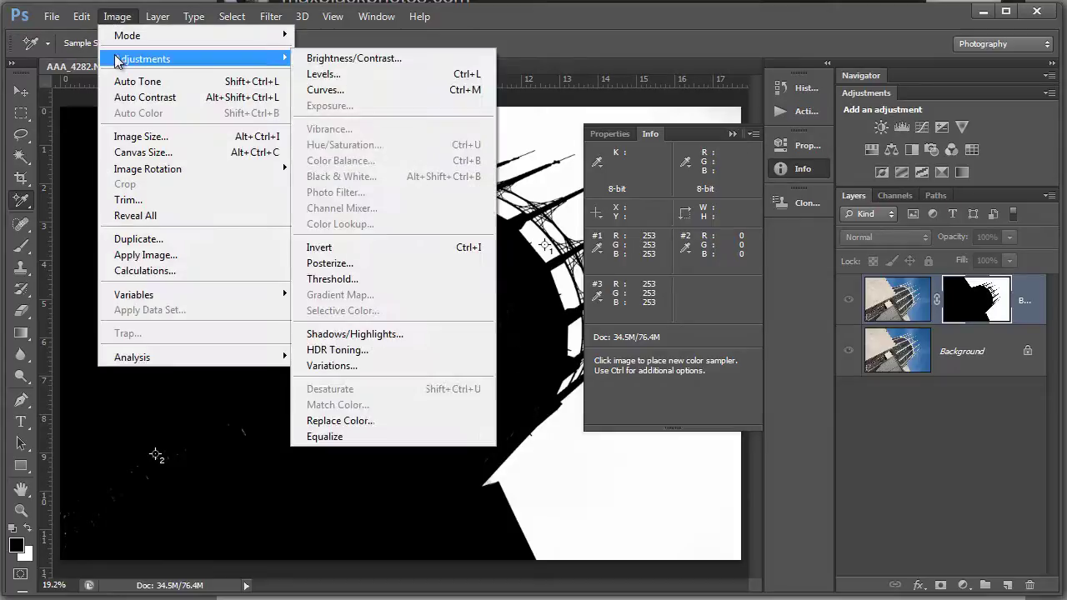
click(307, 75)
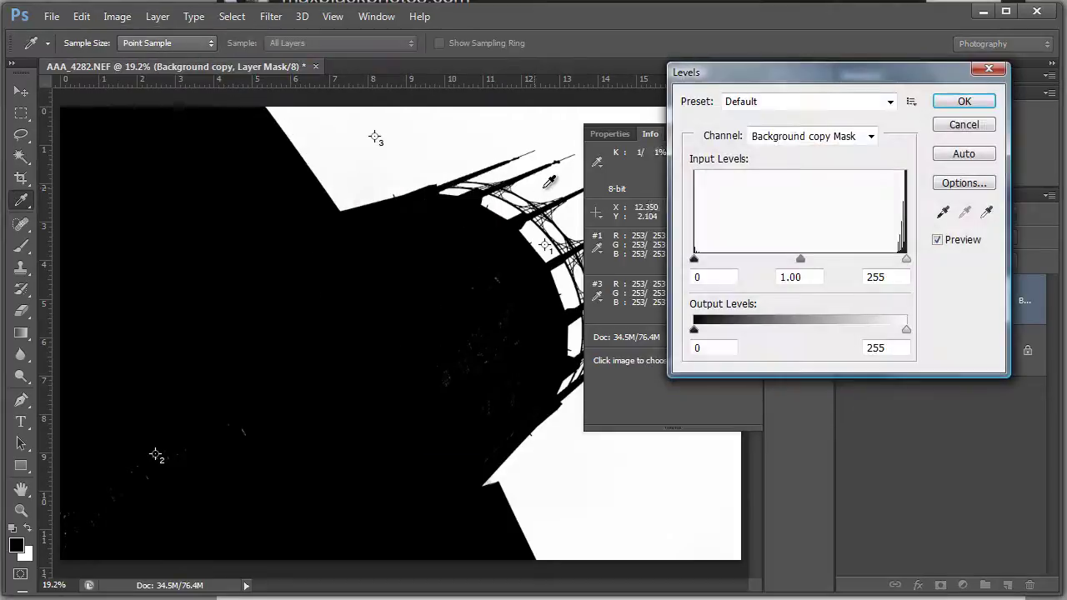
drag(776, 76, 691, 122)
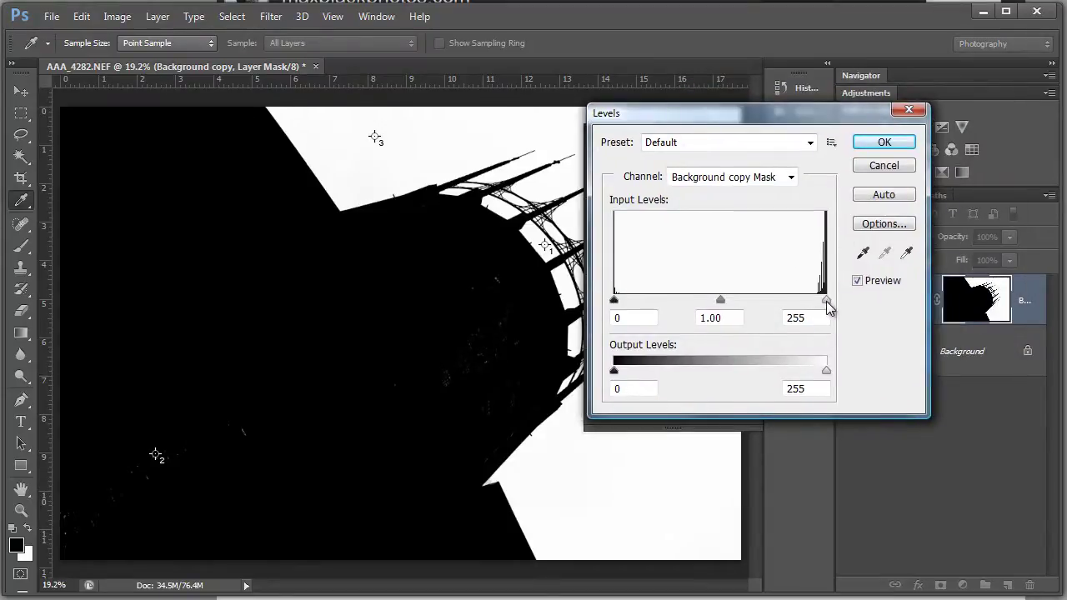
drag(826, 301, 823, 301)
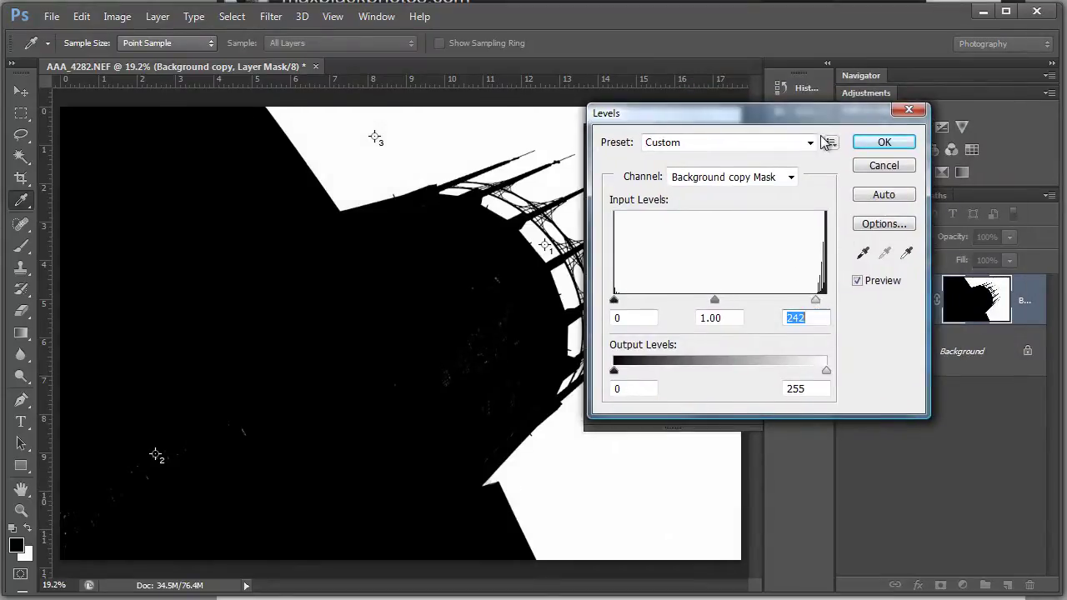
drag(802, 111, 436, 133)
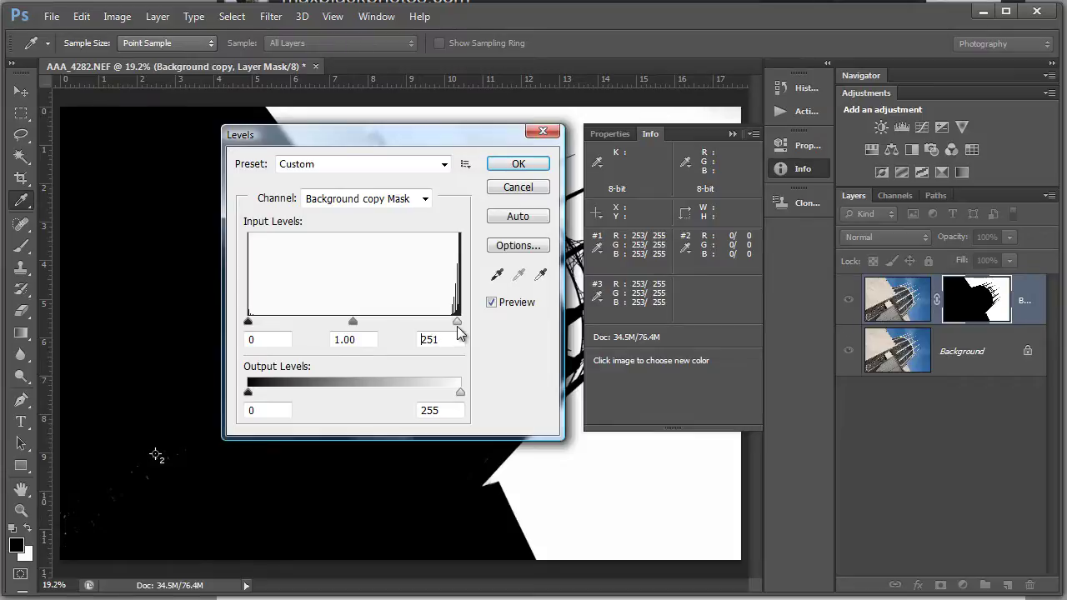
click(457, 333)
drag(252, 324, 256, 324)
click(505, 163)
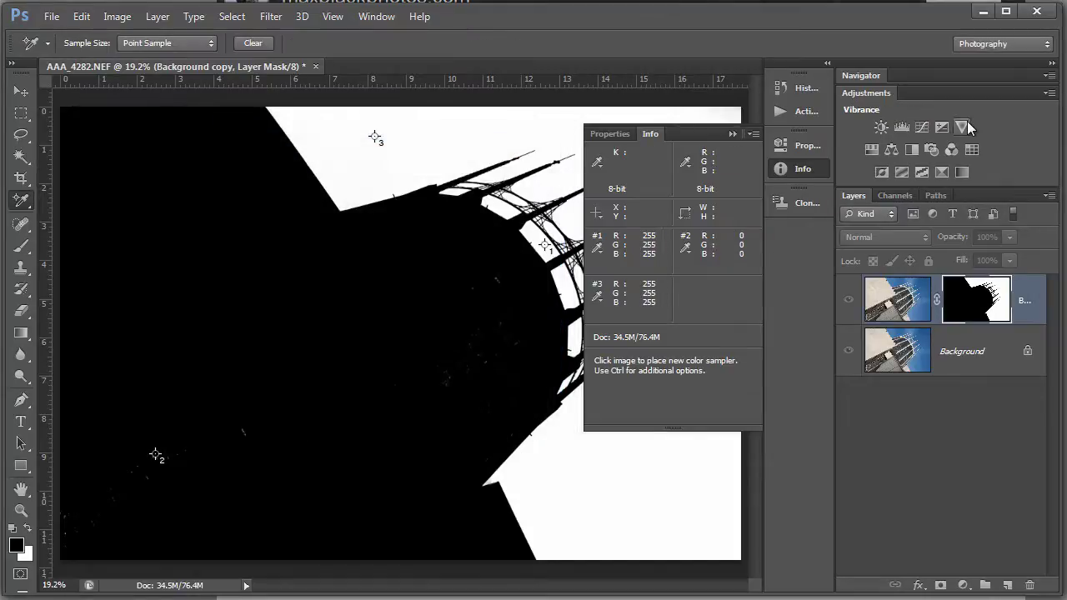
click(732, 134)
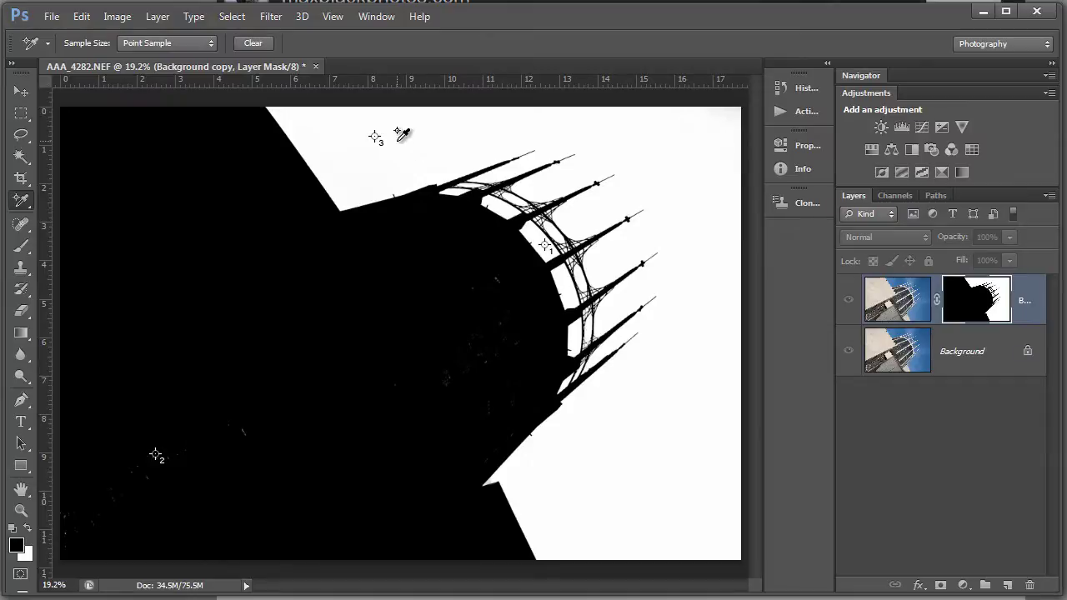
Clear the colour samplers and paint black over stray specks in the mask's building area
click(252, 44)
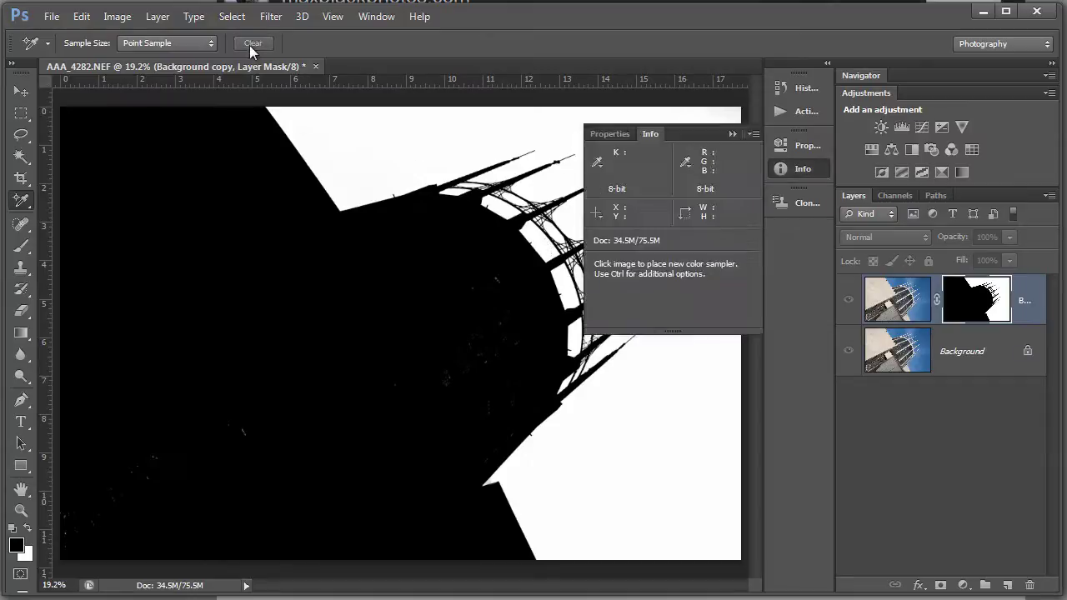
click(732, 134)
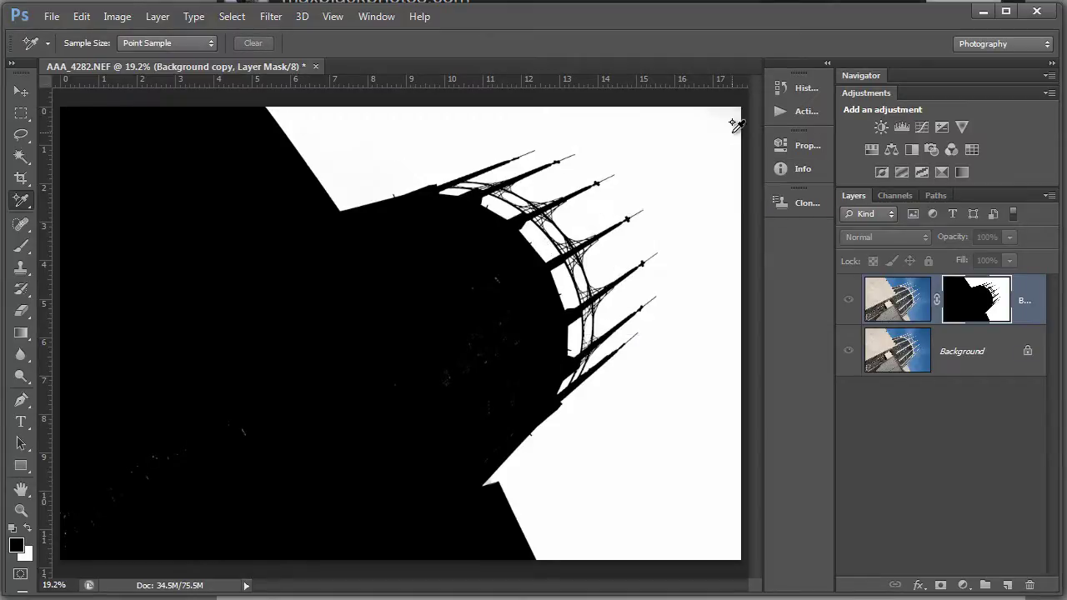
click(21, 246)
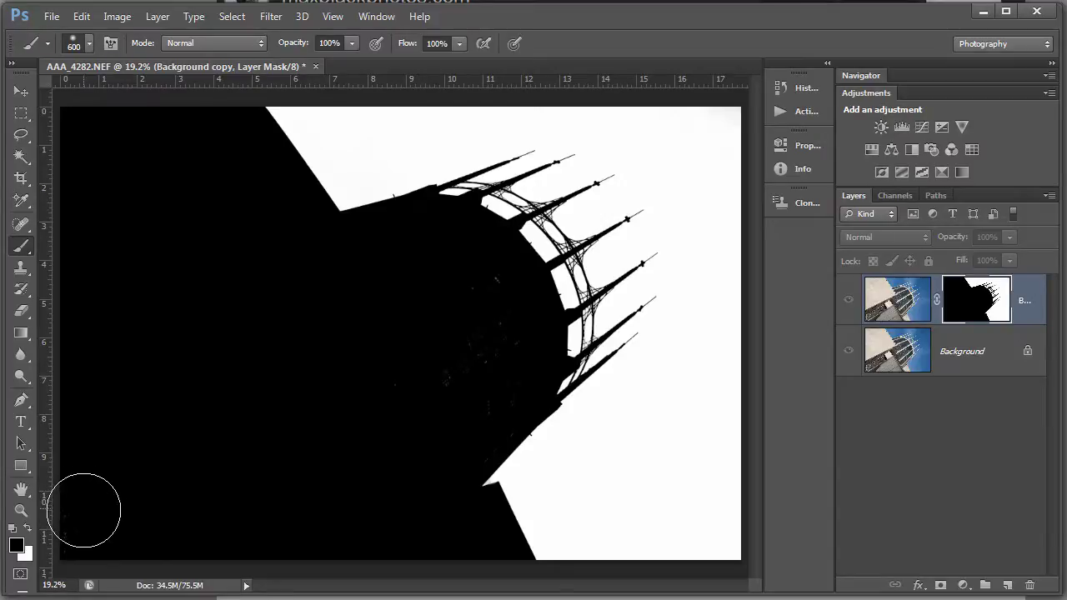
click(69, 538)
mouse_move(108, 396)
mouse_down()
mouse_move(167, 172)
mouse_move(272, 300)
mouse_up()
mouse_move(395, 325)
mouse_down()
mouse_move(458, 274)
mouse_move(489, 322)
mouse_move(487, 352)
mouse_move(404, 417)
mouse_move(455, 387)
mouse_move(462, 353)
mouse_move(413, 427)
mouse_move(373, 448)
mouse_move(423, 410)
mouse_move(279, 502)
mouse_up()
Try a white brush stroke along the spire edge of the mask, then undo it
click(28, 530)
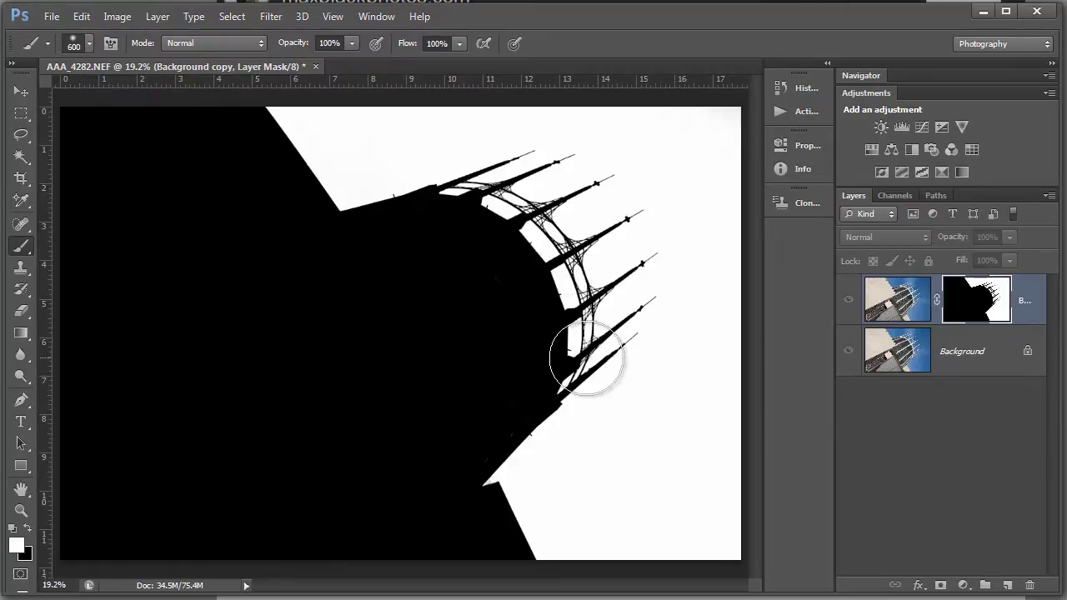
drag(604, 317, 591, 386)
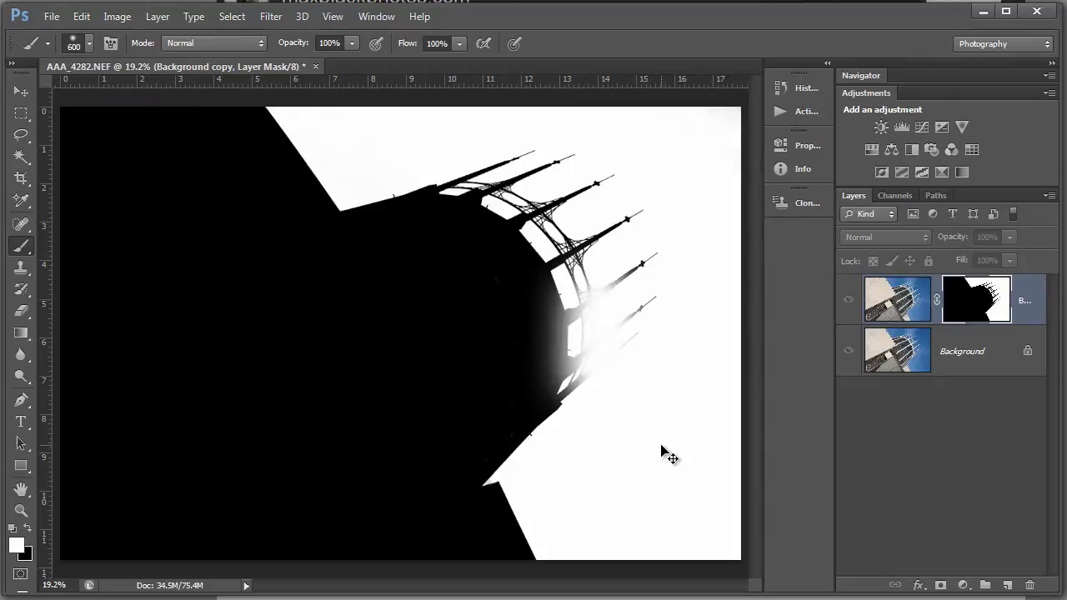
key(ctrl+z)
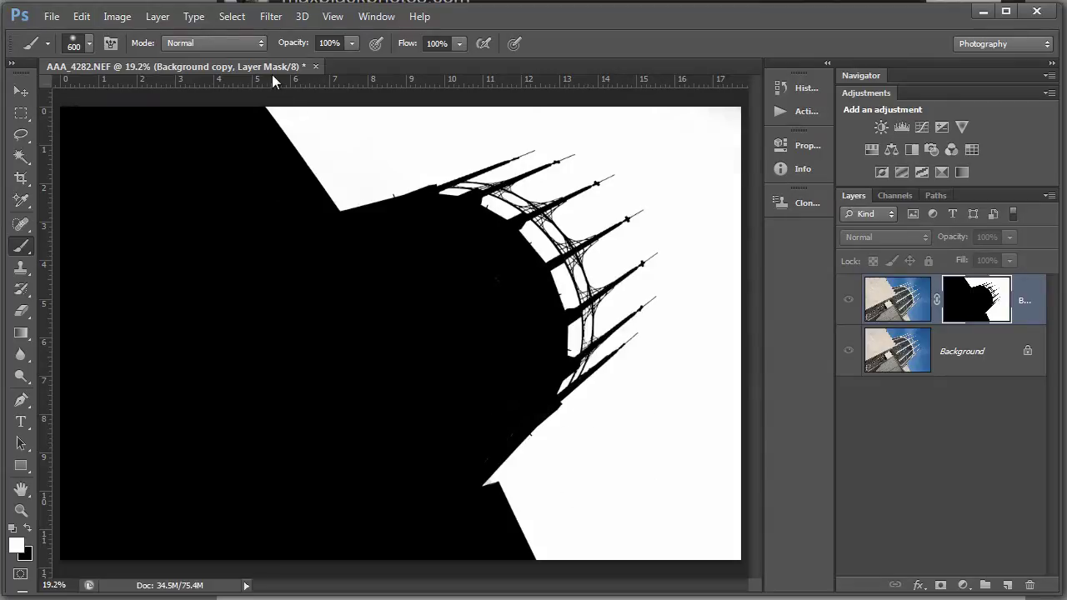
Paint the mask's spire and building edges with an Overlay-mode brush, then return to the colour photo
click(260, 44)
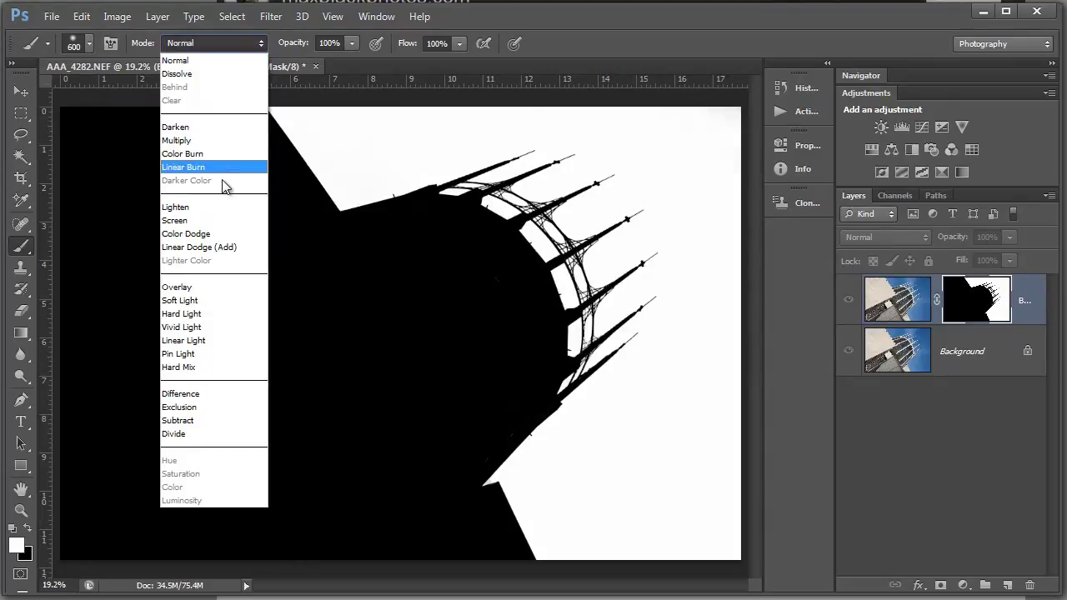
click(210, 286)
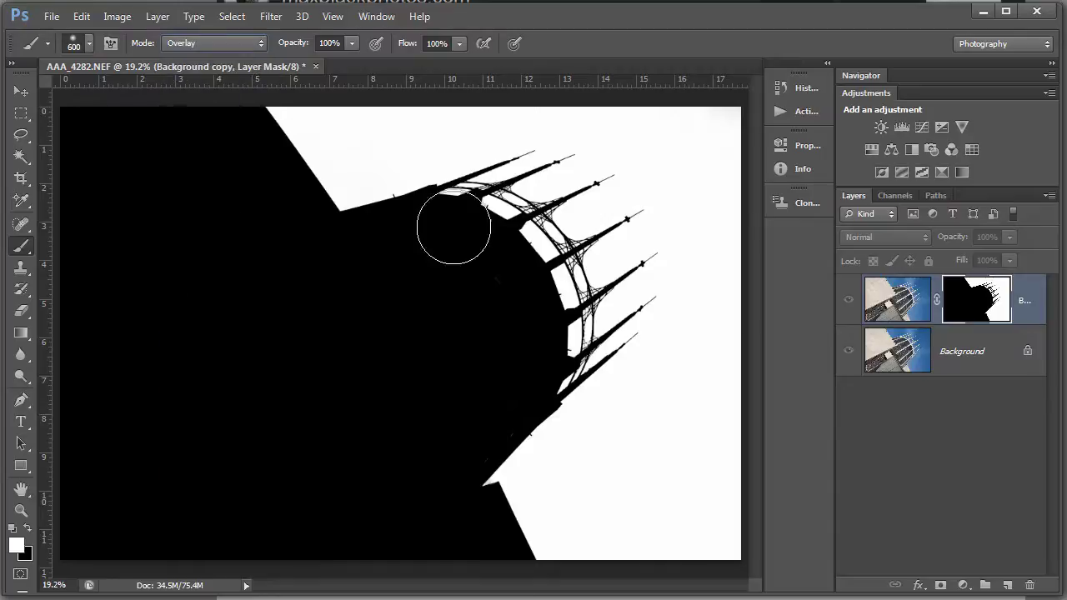
mouse_move(602, 288)
mouse_down()
mouse_move(610, 360)
mouse_move(576, 424)
mouse_move(579, 416)
mouse_up()
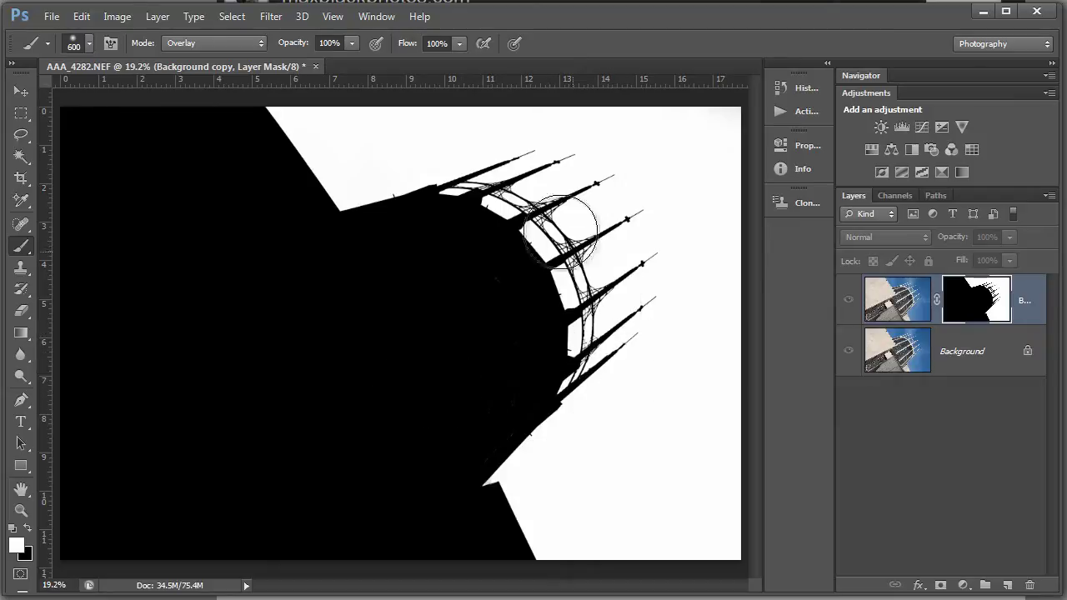
mouse_move(568, 158)
mouse_down()
mouse_move(633, 179)
mouse_move(646, 257)
mouse_move(625, 333)
mouse_move(542, 469)
mouse_move(543, 512)
mouse_up()
mouse_move(271, 112)
mouse_down()
mouse_move(326, 169)
mouse_move(429, 172)
mouse_move(552, 146)
mouse_move(504, 192)
mouse_move(553, 209)
mouse_move(578, 279)
mouse_move(595, 345)
mouse_move(565, 417)
mouse_move(612, 376)
mouse_move(608, 174)
mouse_up()
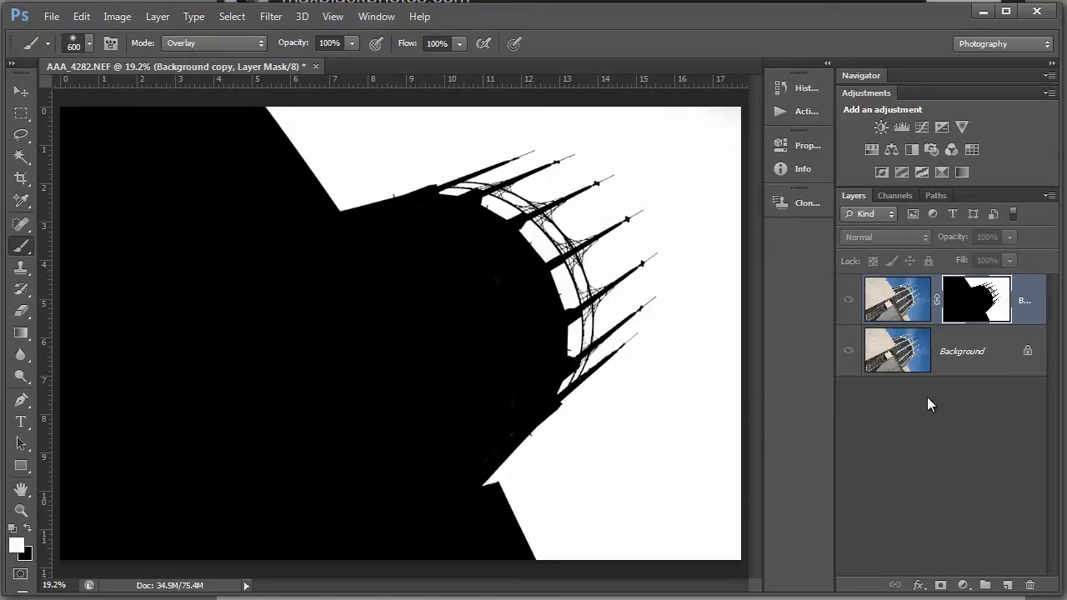
click(849, 302)
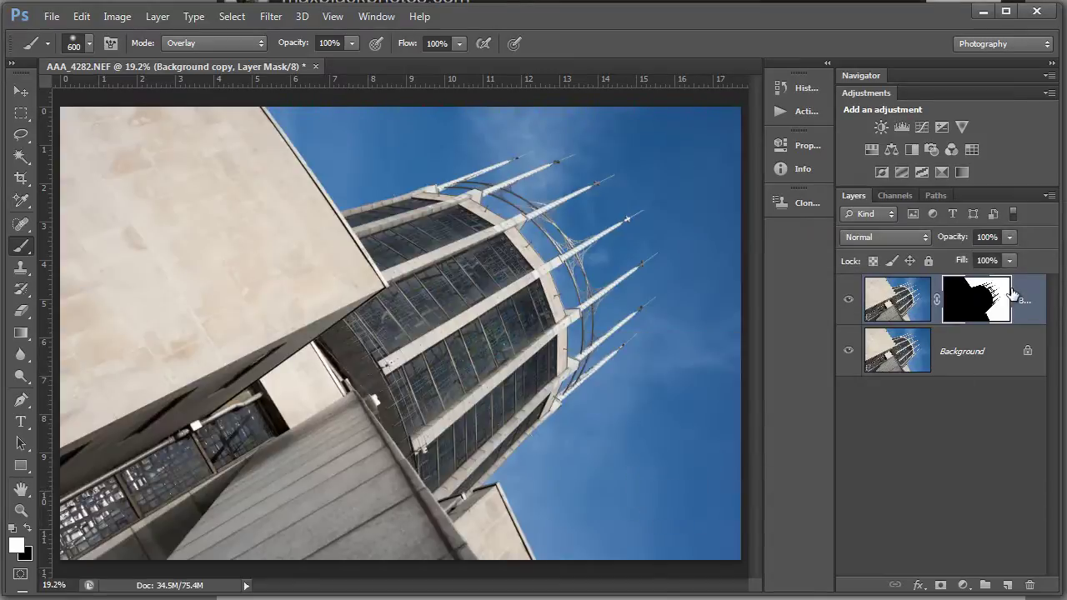
Switch the Background copy layer to Hard Light blending and desaturate its image
click(925, 239)
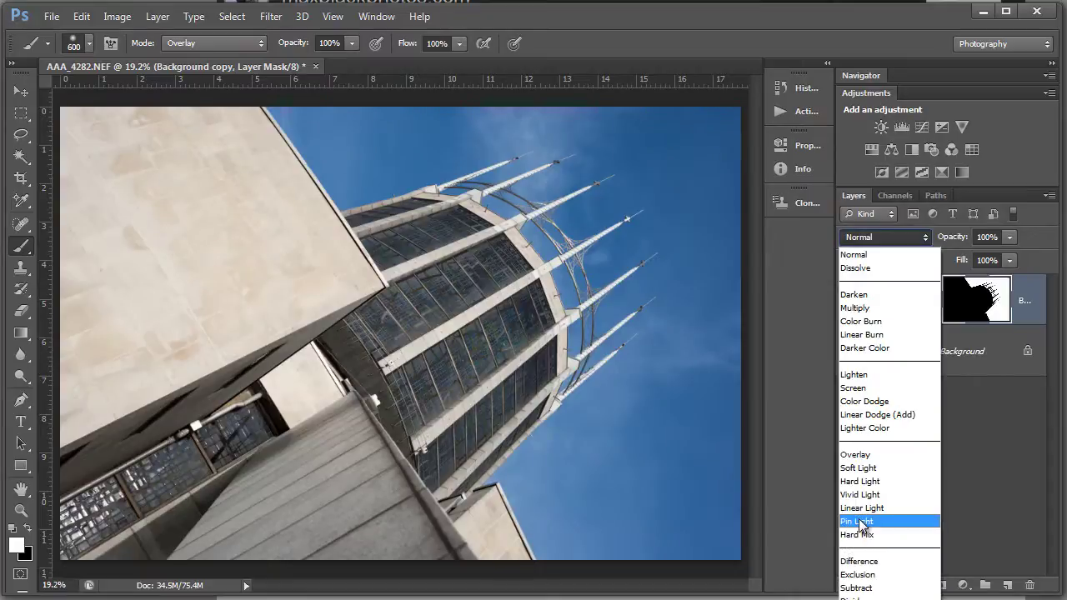
click(865, 481)
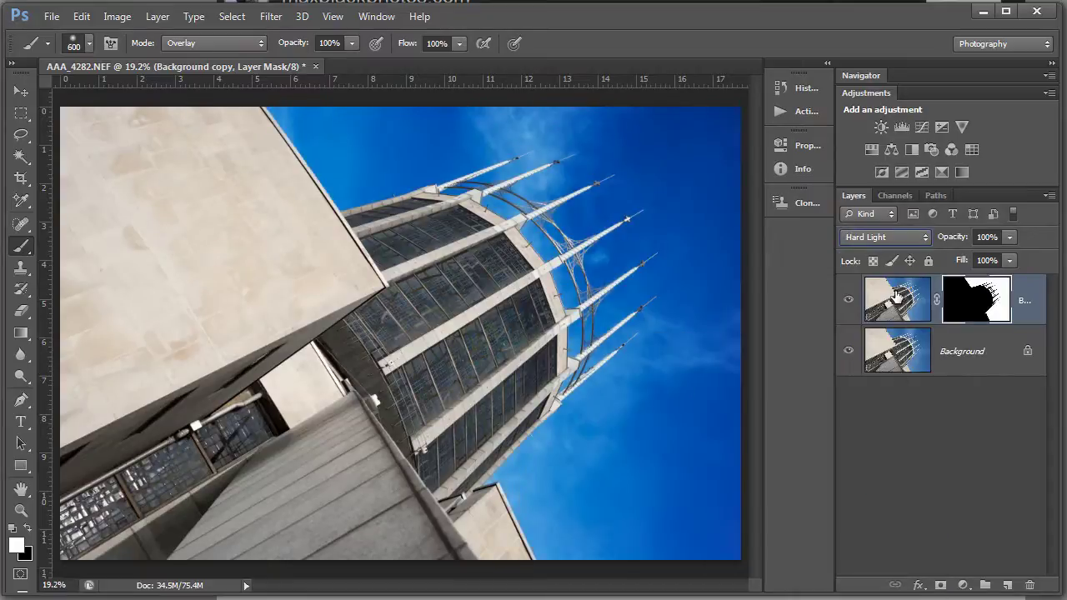
click(883, 301)
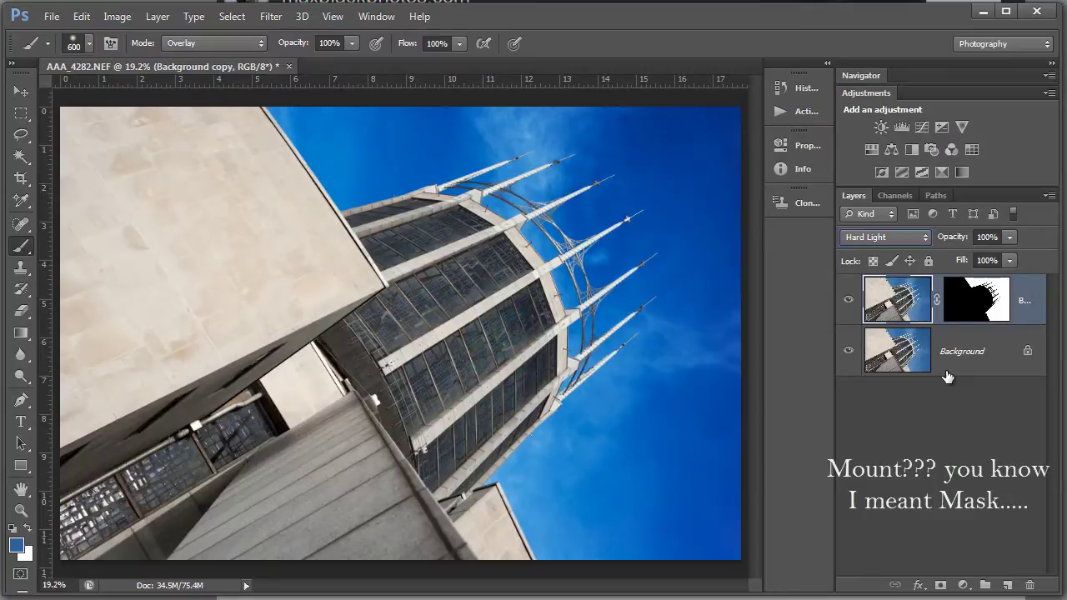
key(ctrl+shift+u)
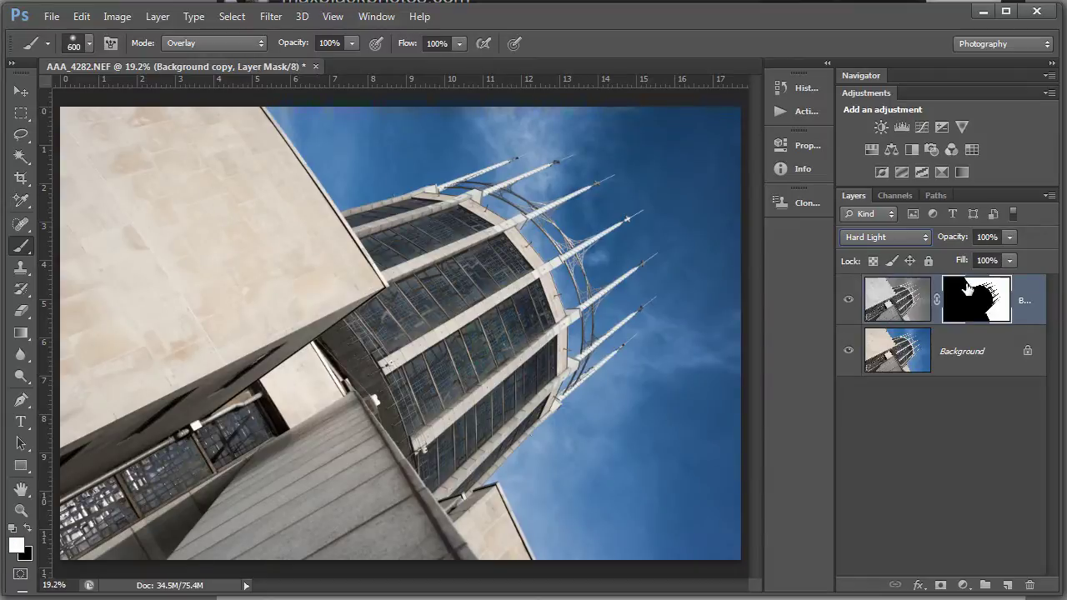
double_click(968, 289)
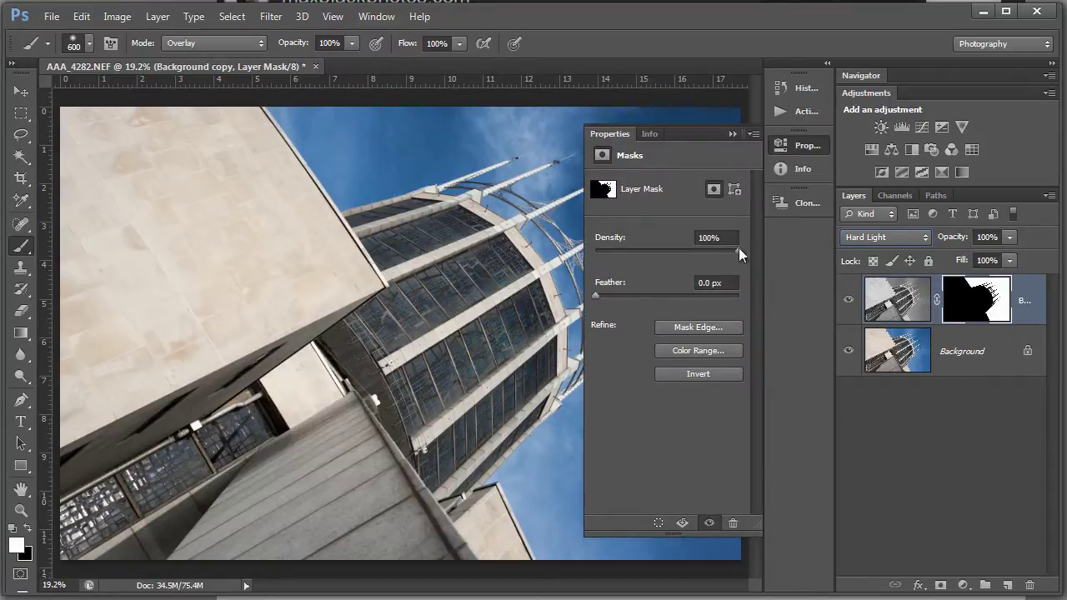
mouse_move(739, 249)
mouse_down()
mouse_move(652, 252)
mouse_move(742, 263)
mouse_up()
drag(598, 296, 756, 300)
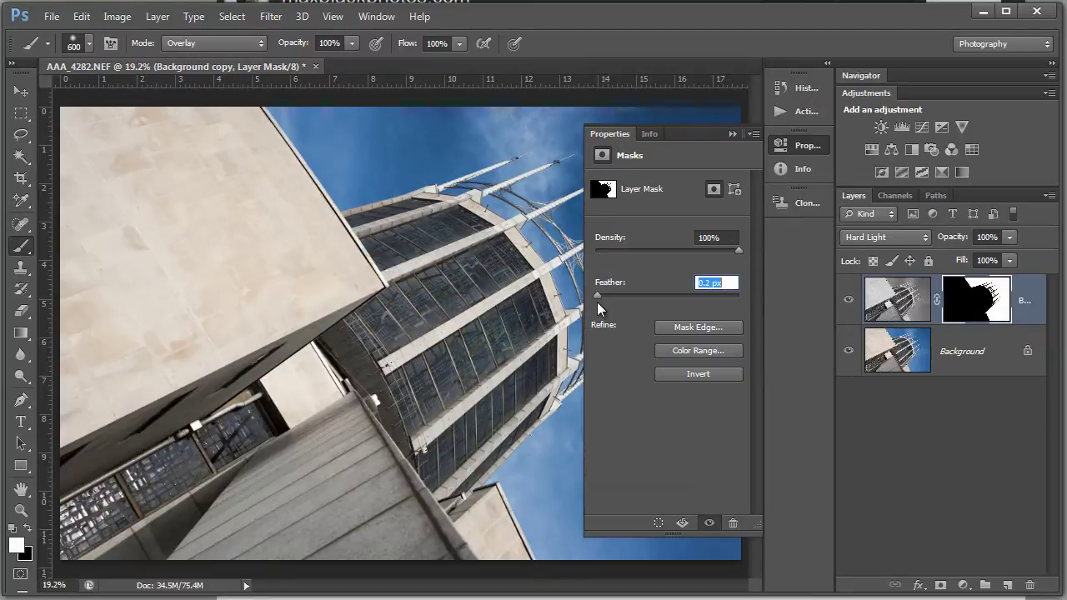
drag(597, 302, 594, 302)
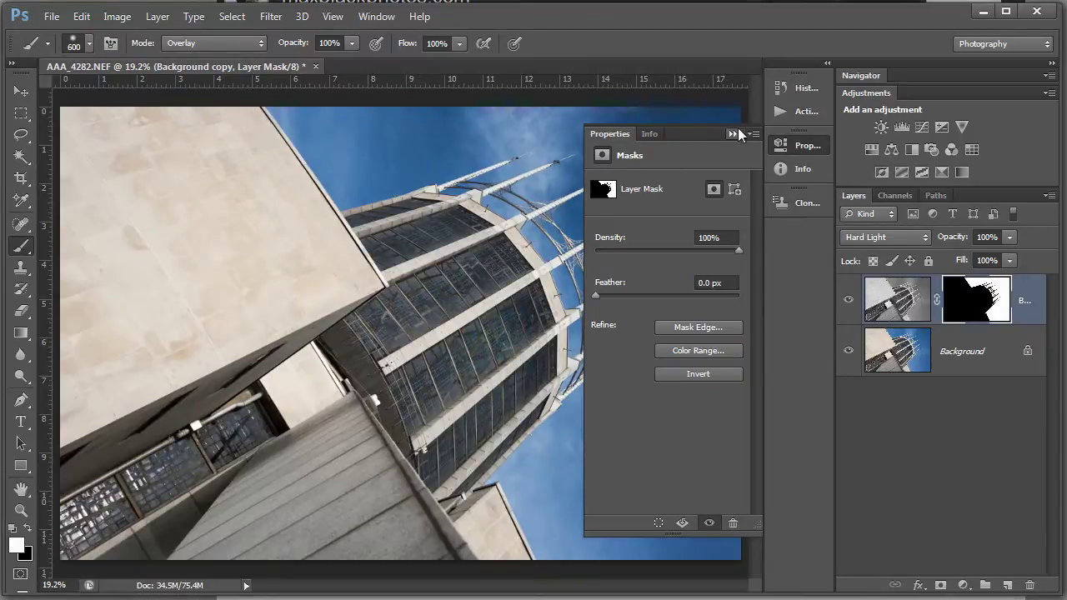
click(733, 132)
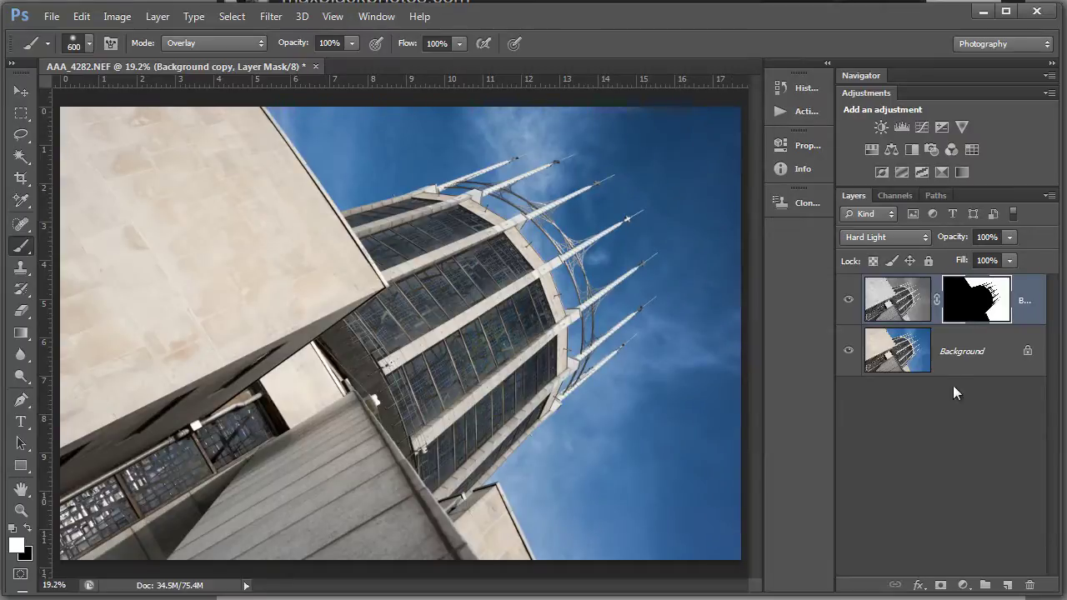
Add a trial unmasked Brightness/Contrast layer, then drag it to the trash to delete it
click(885, 130)
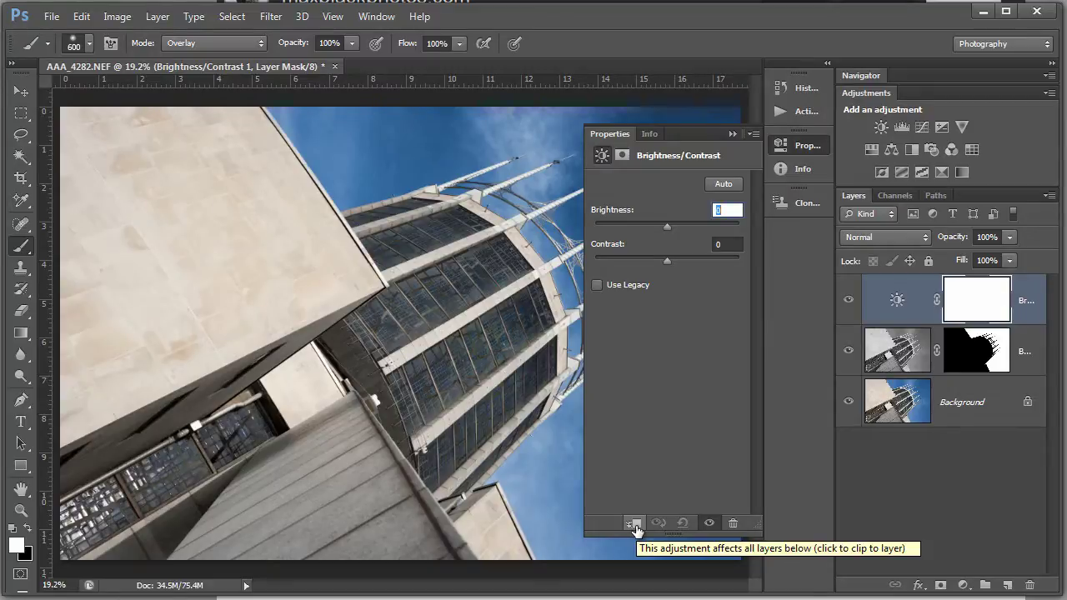
click(734, 133)
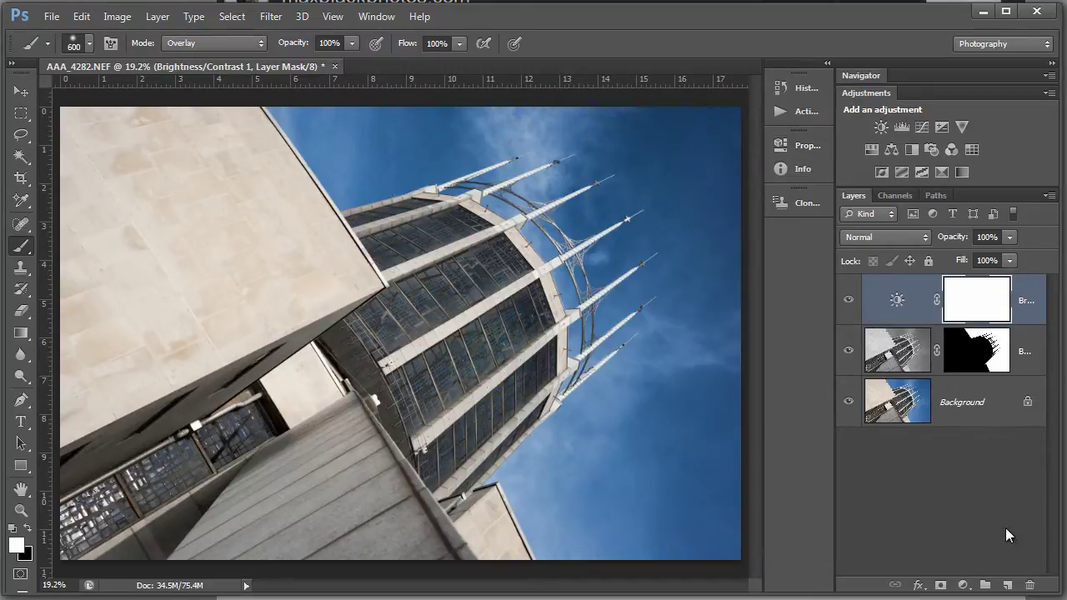
click(905, 307)
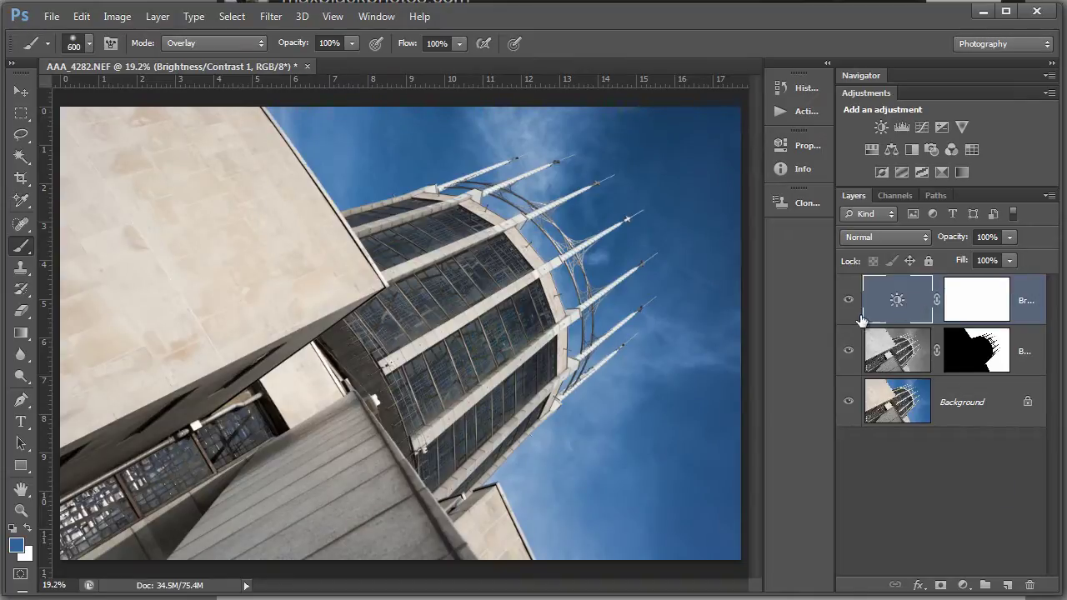
drag(933, 312, 1031, 587)
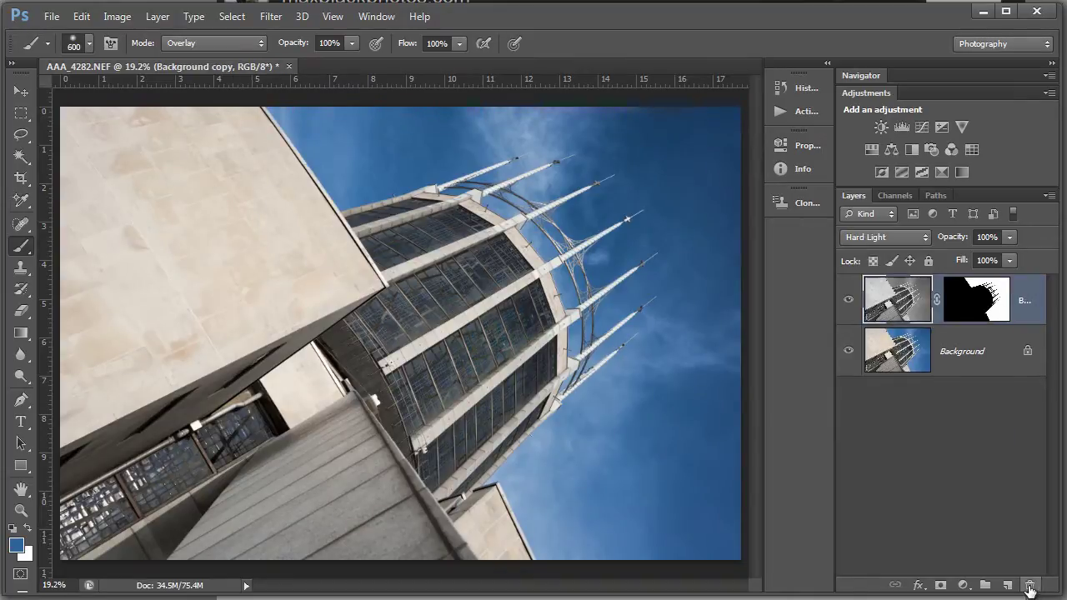
Load the copy's mask as a sky selection and add a Brightness/Contrast layer with contrast 64
ctrl+click(972, 308)
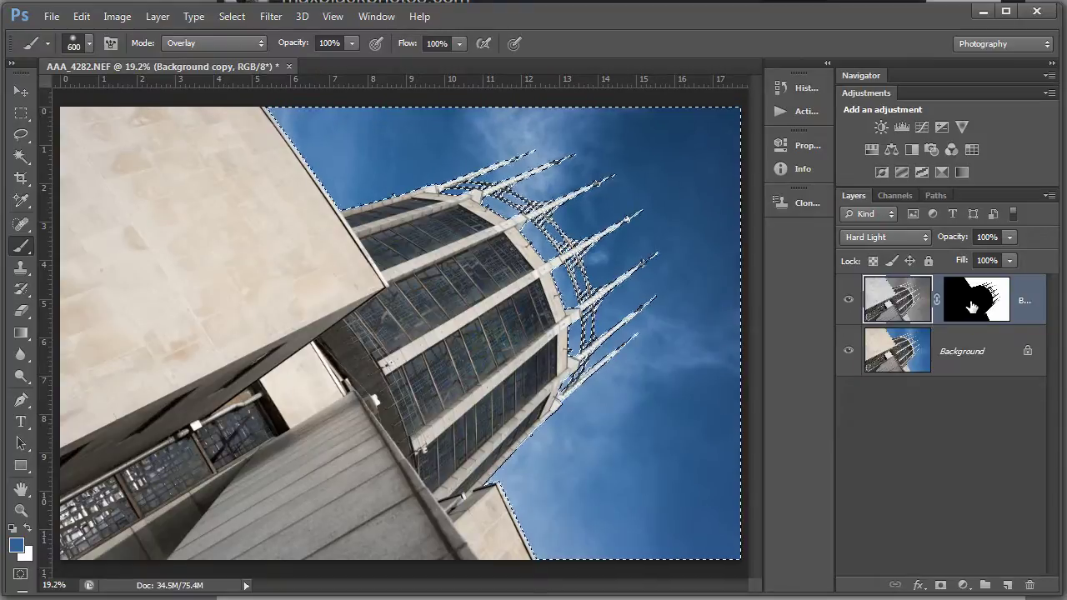
click(880, 127)
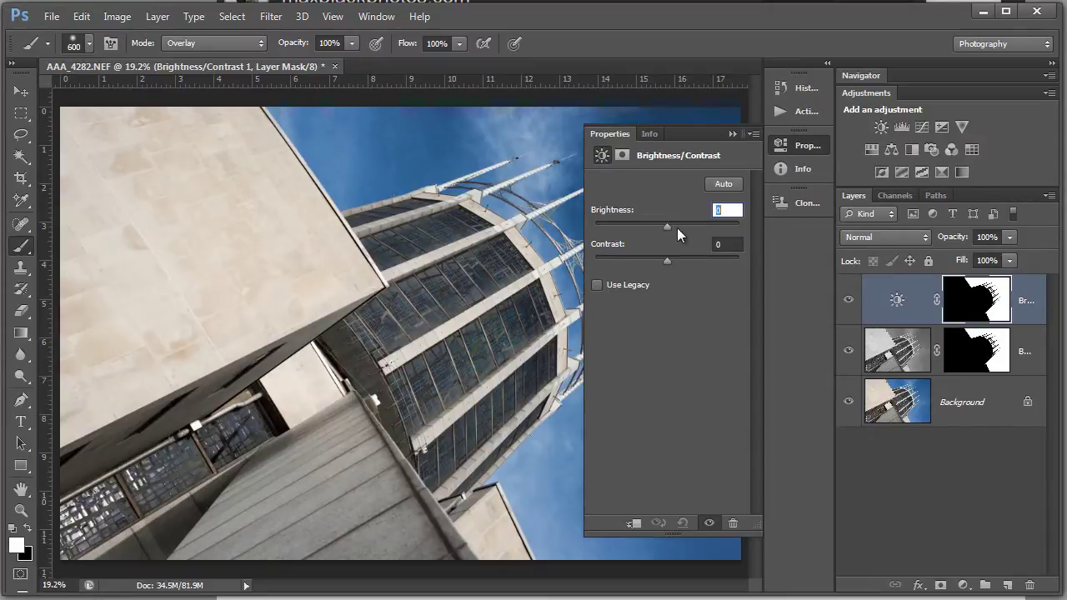
mouse_move(666, 225)
mouse_down()
mouse_move(654, 225)
mouse_move(677, 222)
mouse_move(649, 222)
mouse_up()
drag(668, 259, 707, 261)
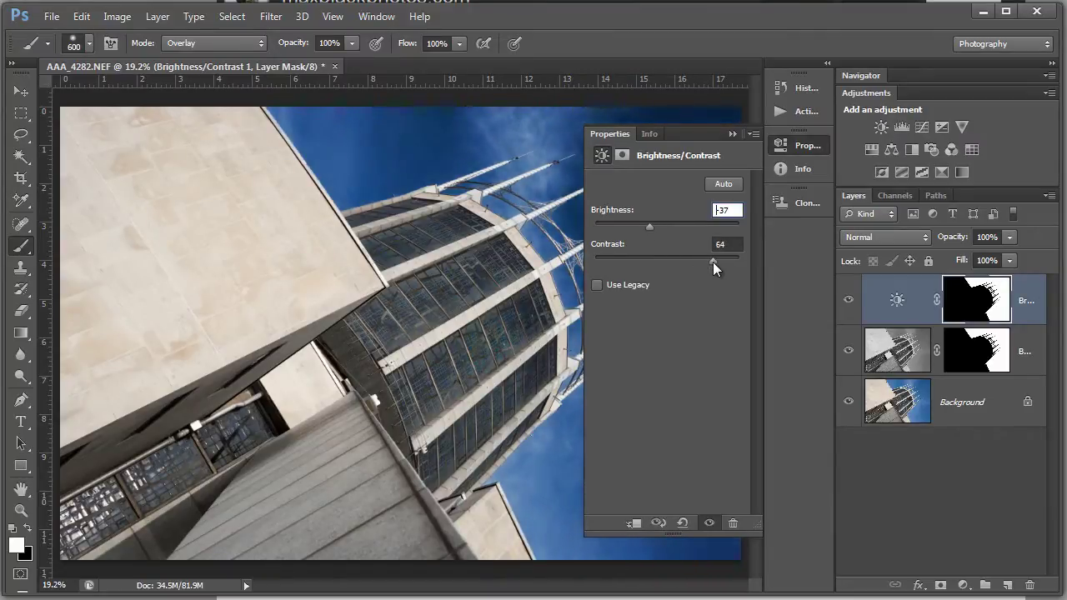
Set the adjustment to Luminosity blending with brightness 0, then toggle its visibility to compare
click(925, 238)
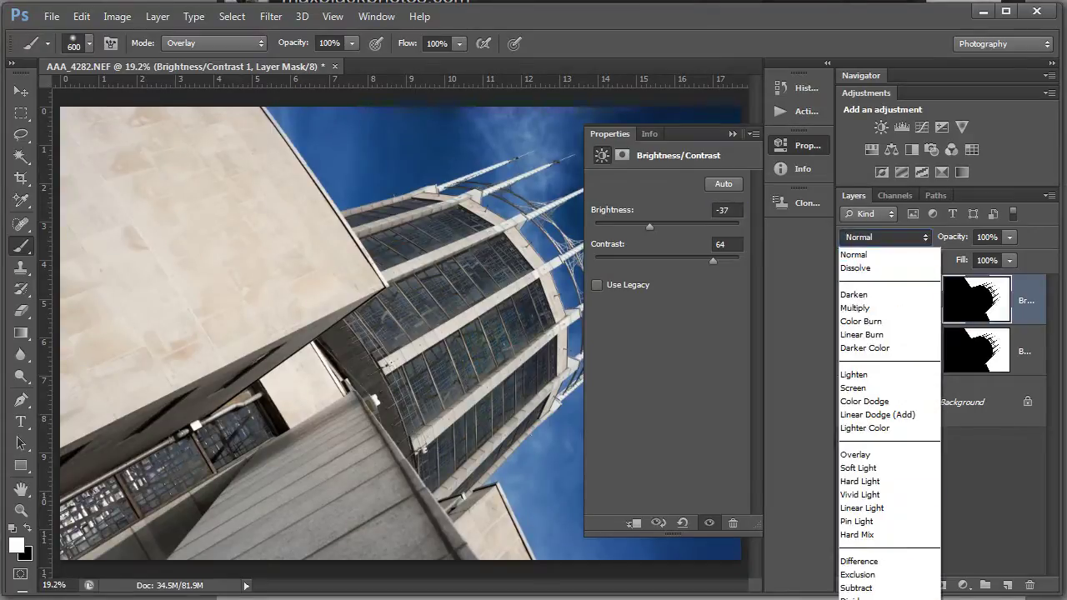
key(Up)
key(Return)
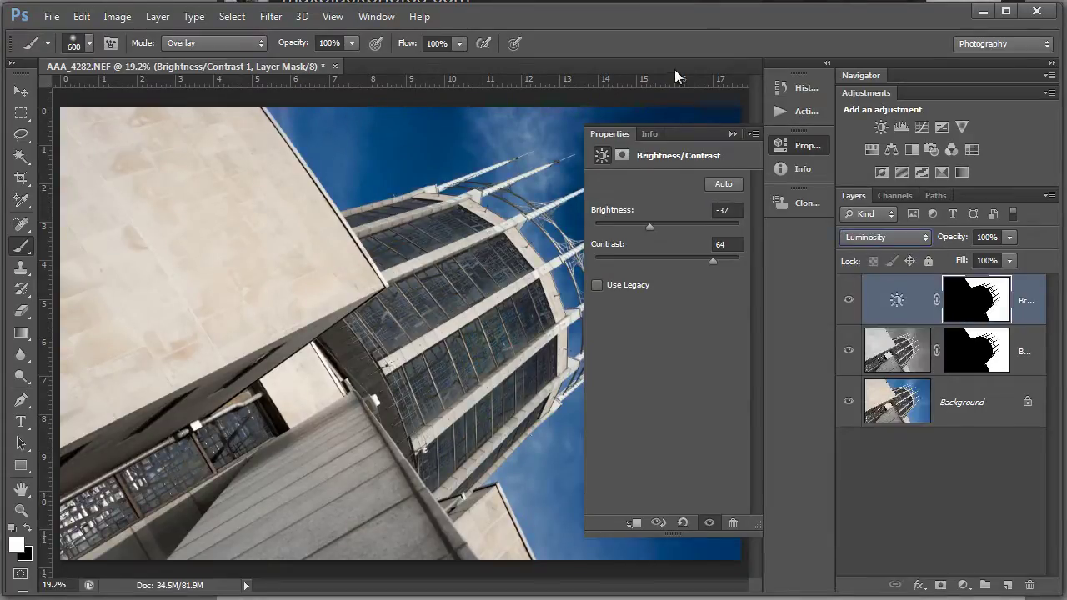
mouse_move(649, 225)
mouse_down()
mouse_move(681, 228)
mouse_move(667, 228)
mouse_up()
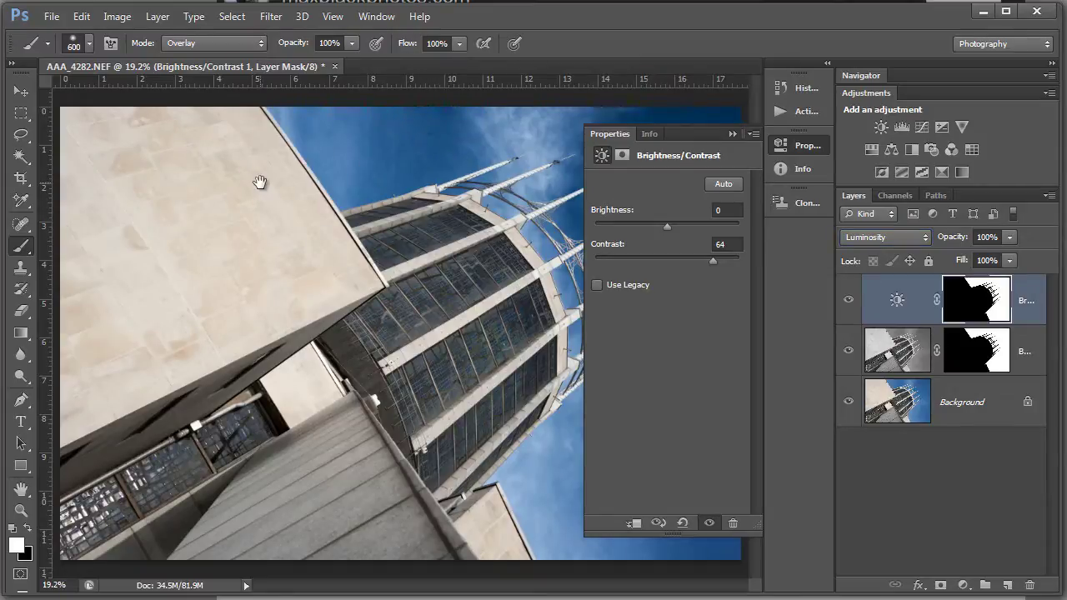
click(729, 133)
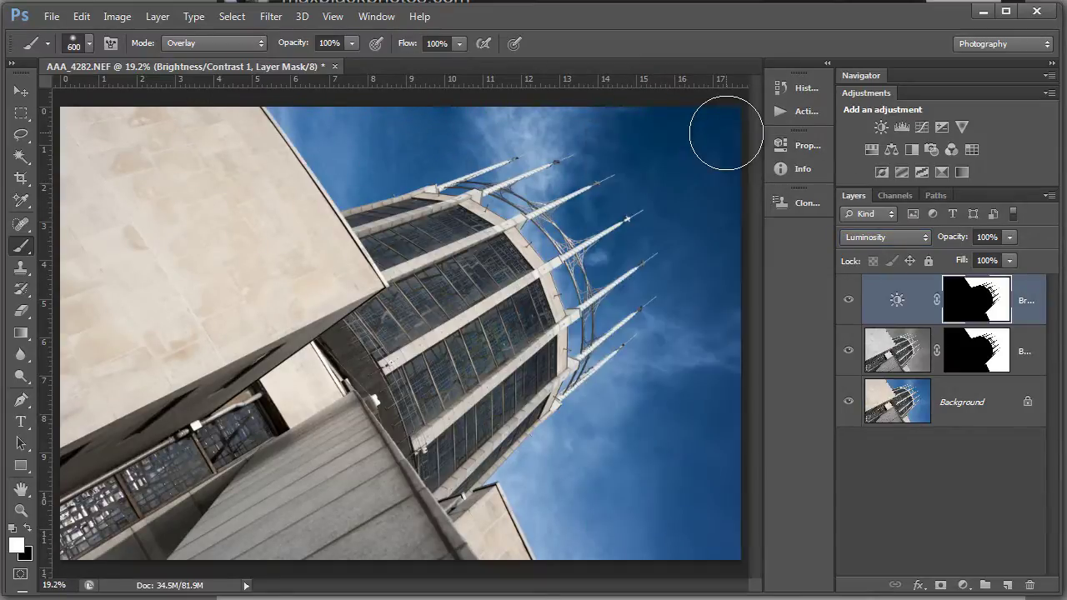
click(850, 301)
click(849, 300)
Clip Brightness/Contrast 1 to the layer below and set Brightness 24, Contrast 71
click(901, 304)
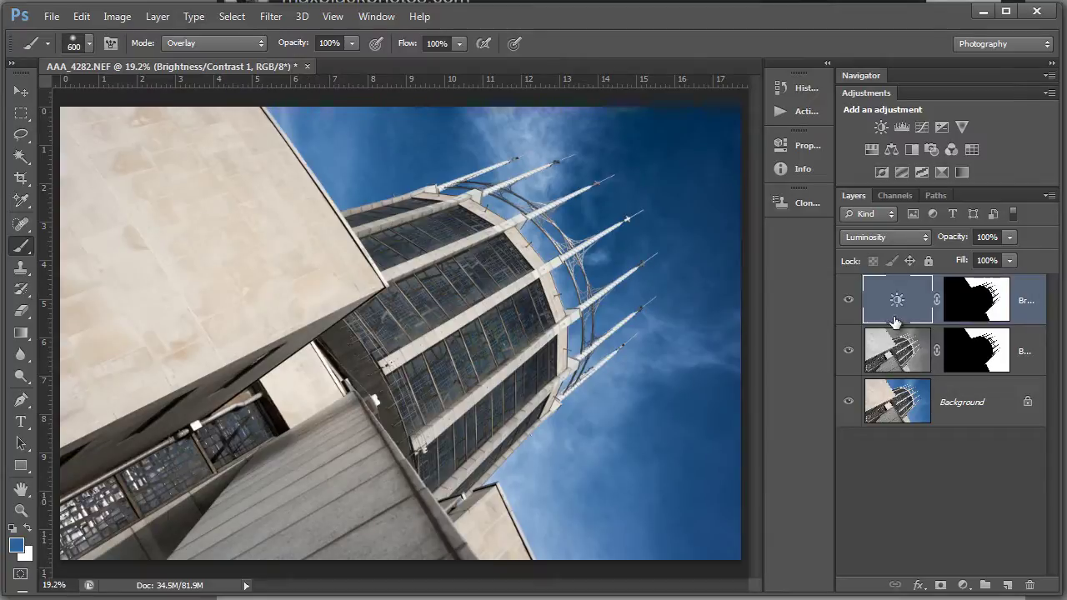
double_click(899, 307)
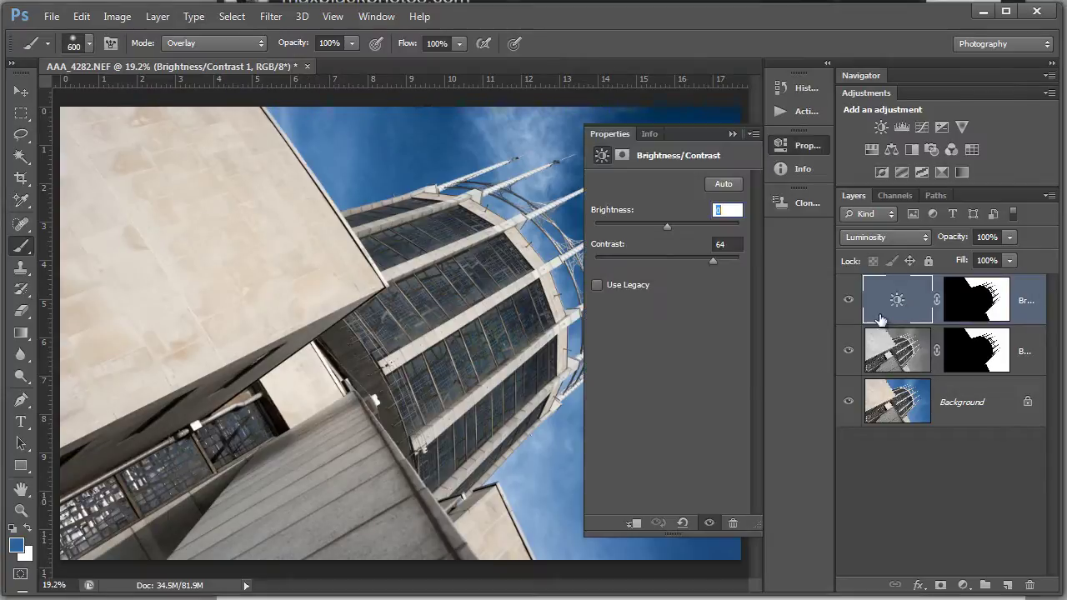
click(633, 523)
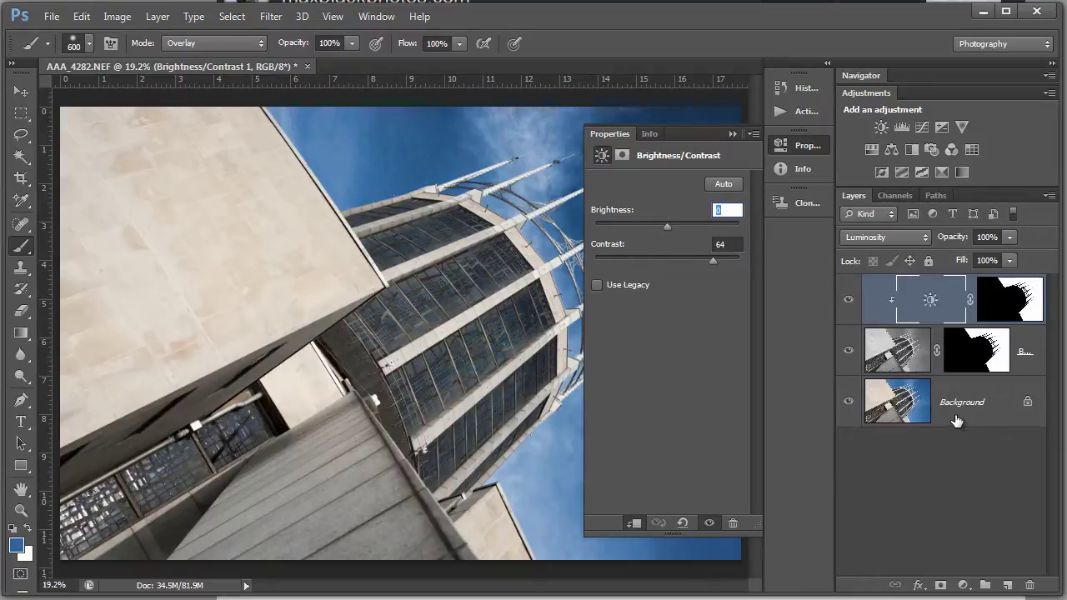
mouse_move(664, 226)
mouse_down()
mouse_move(700, 227)
mouse_move(679, 227)
mouse_up()
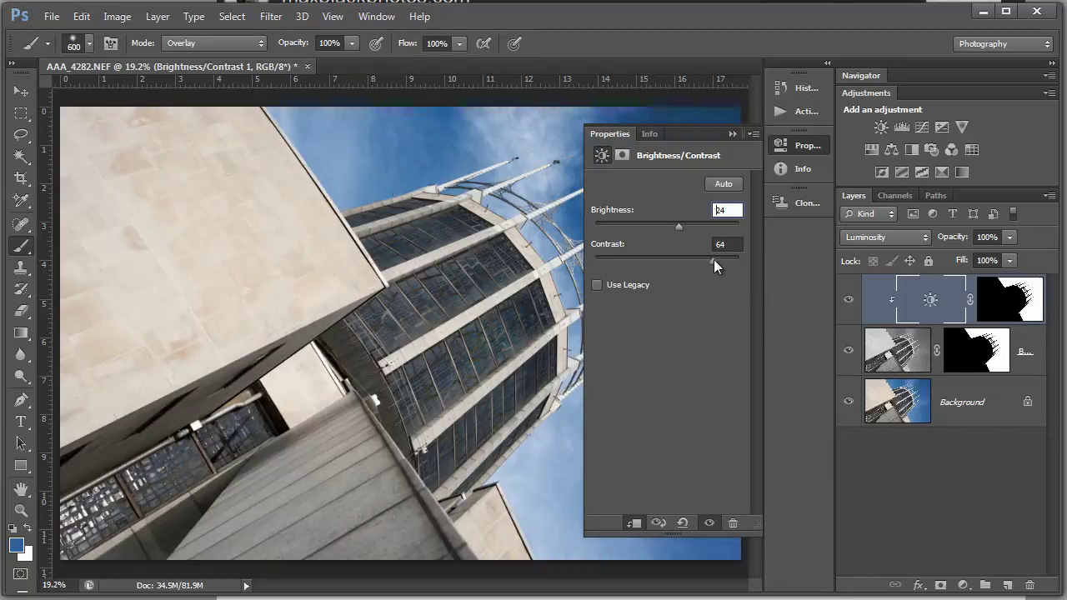
drag(669, 260, 716, 262)
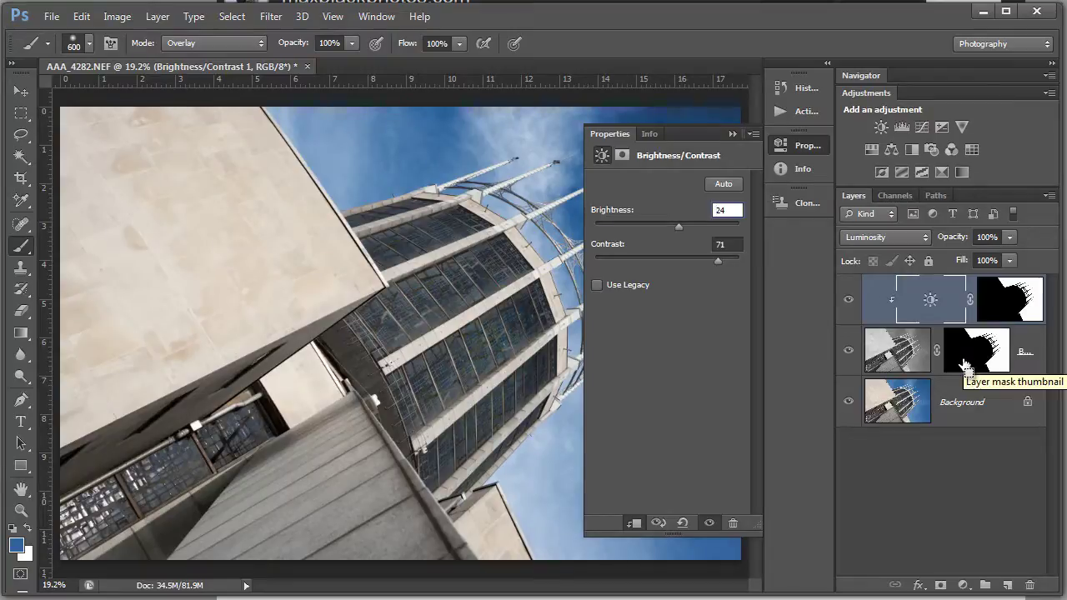
Using the middle layer's mask, add Brightness/Contrast 2 above Background with Brightness 0, Contrast -21
ctrl+click(965, 366)
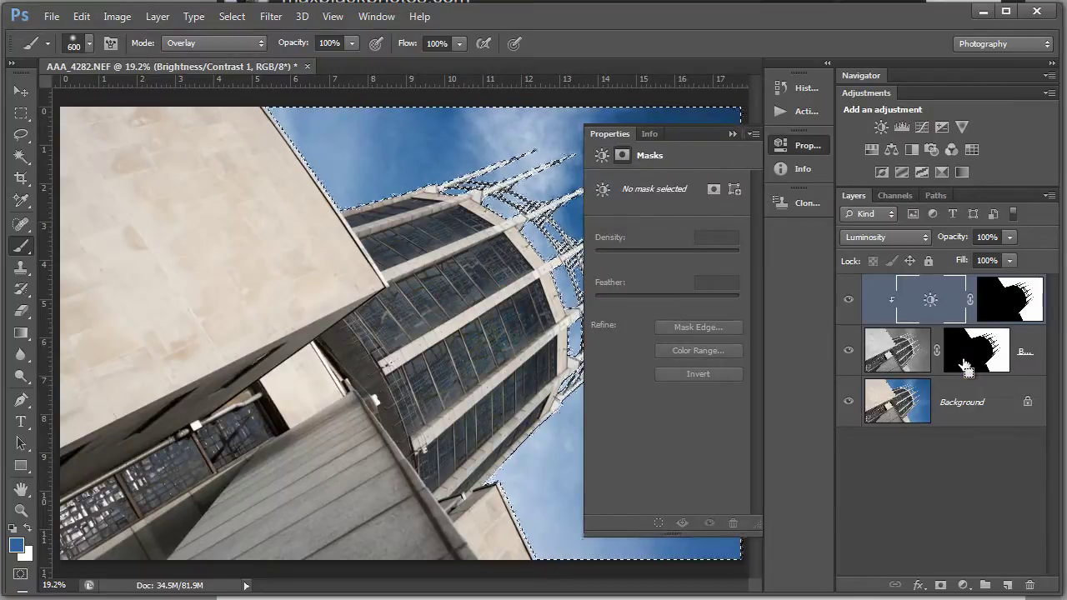
click(732, 134)
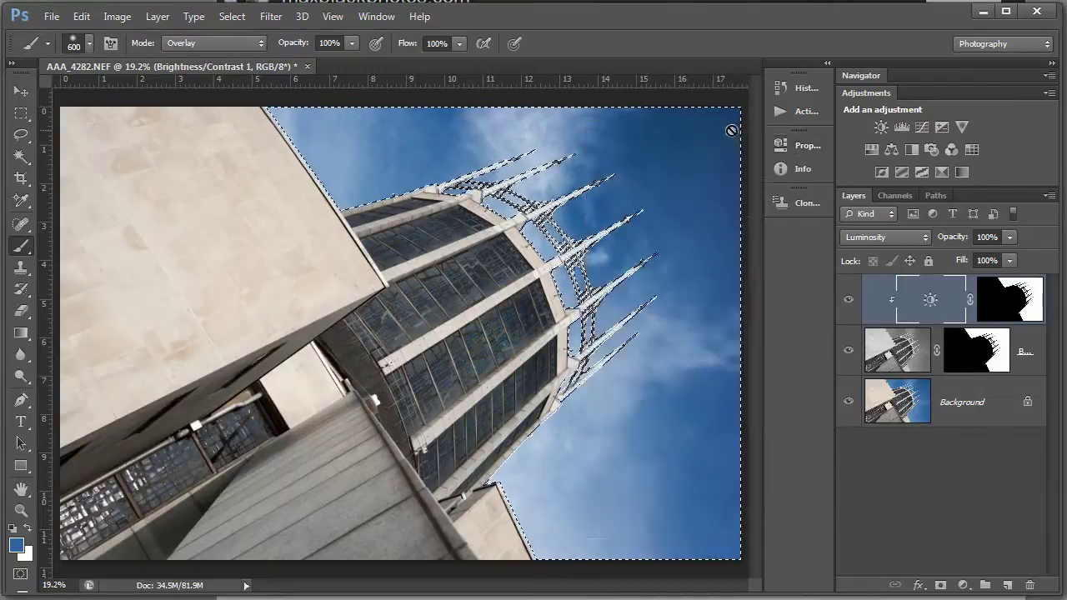
click(1000, 401)
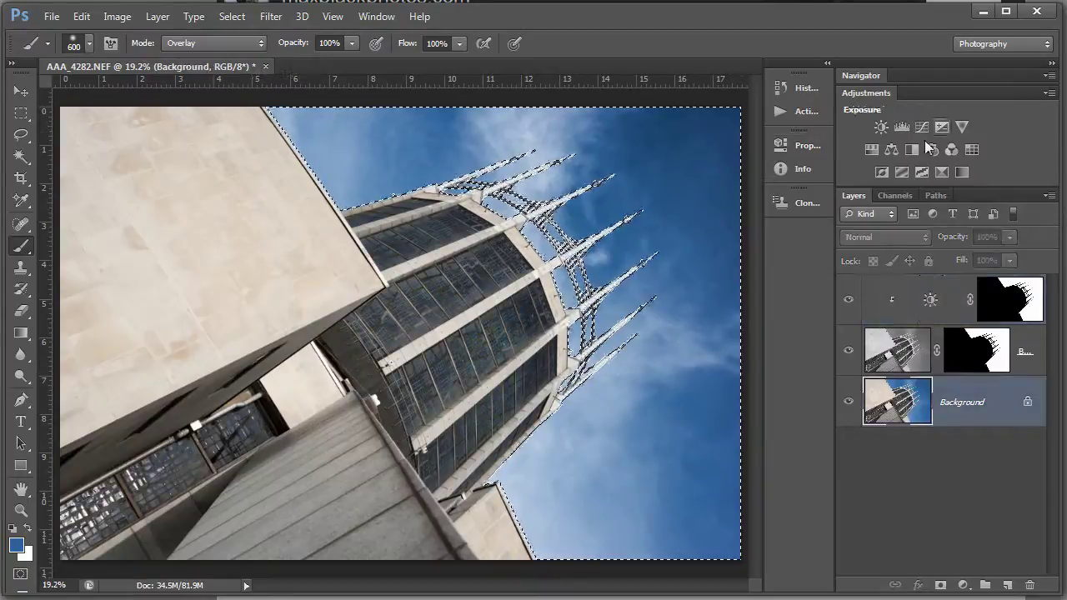
click(883, 128)
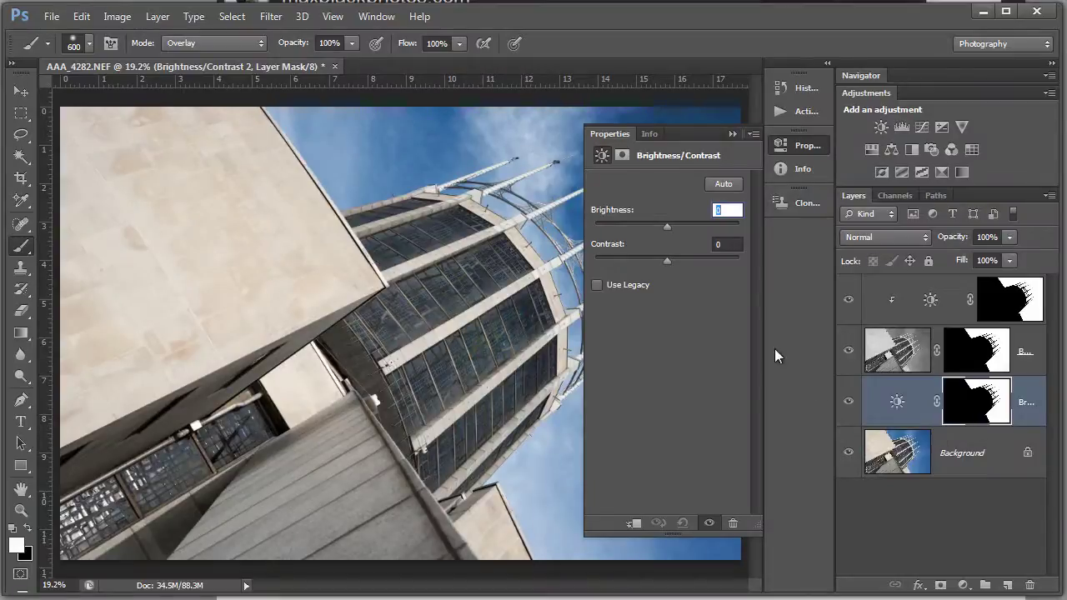
drag(668, 224, 657, 223)
drag(667, 260, 677, 228)
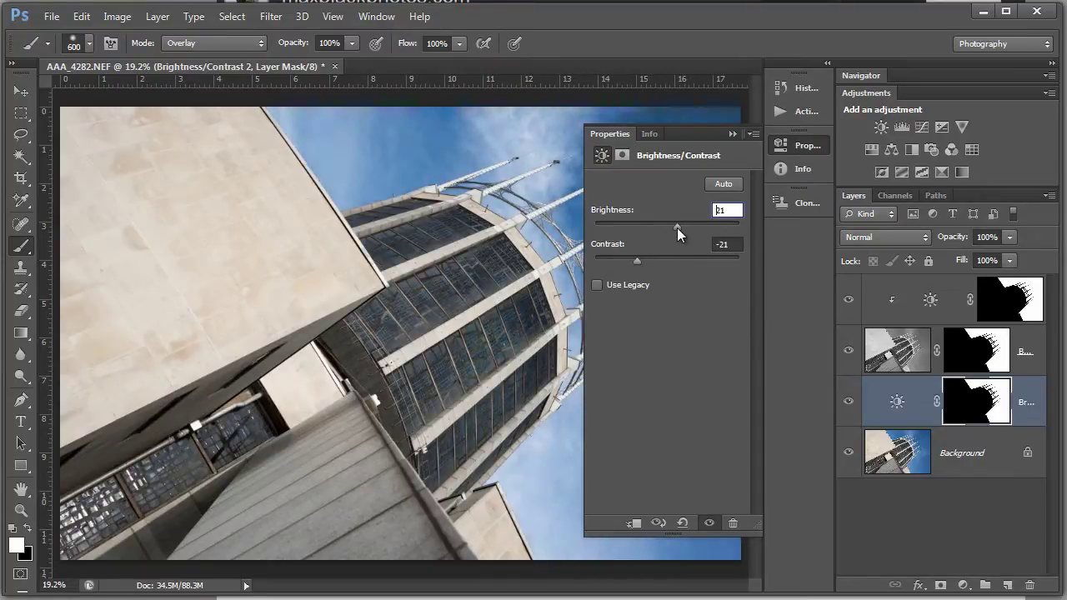
Close the Properties panel and toggle the adjustments off and on to compare before and after
click(733, 133)
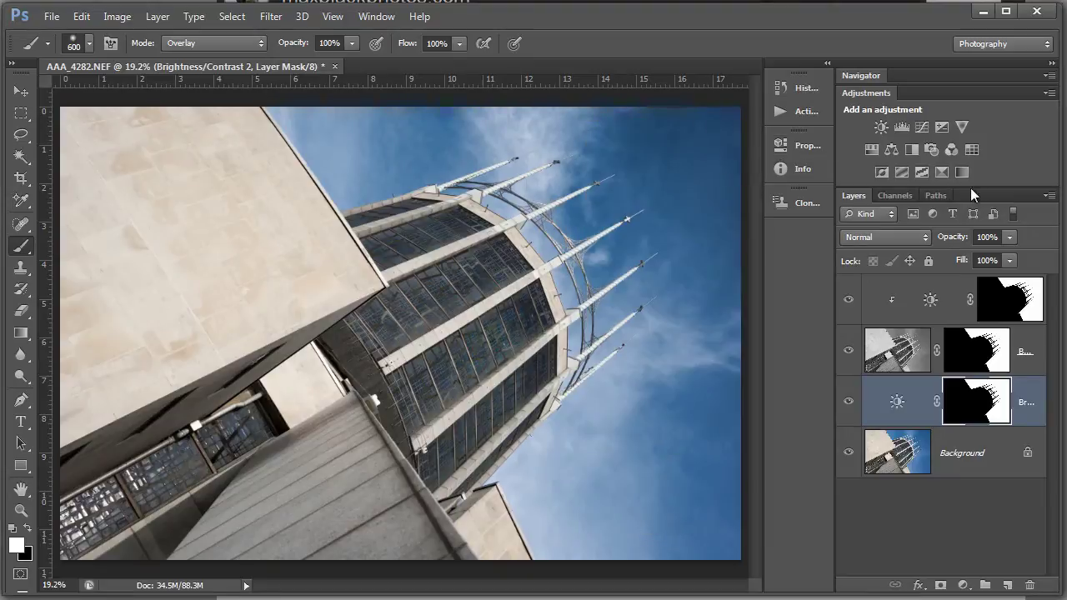
alt+click(847, 454)
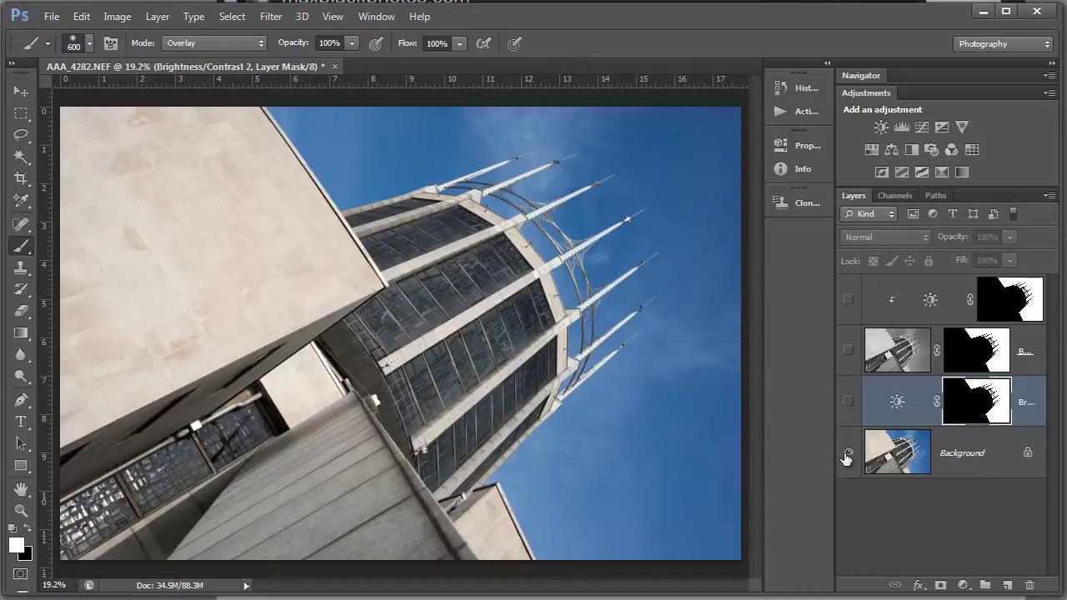
alt+click(848, 455)
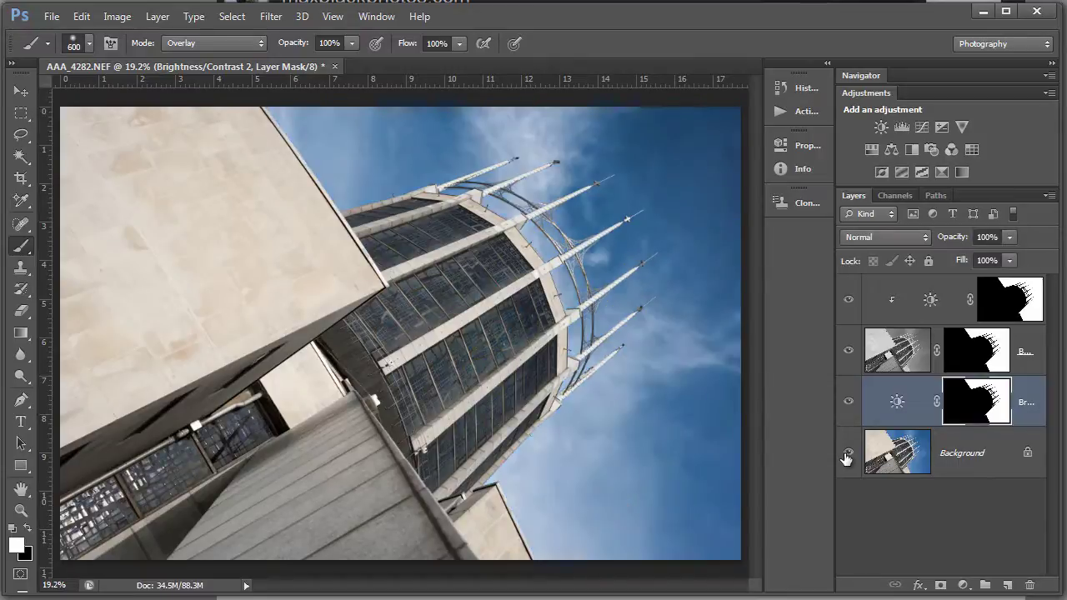